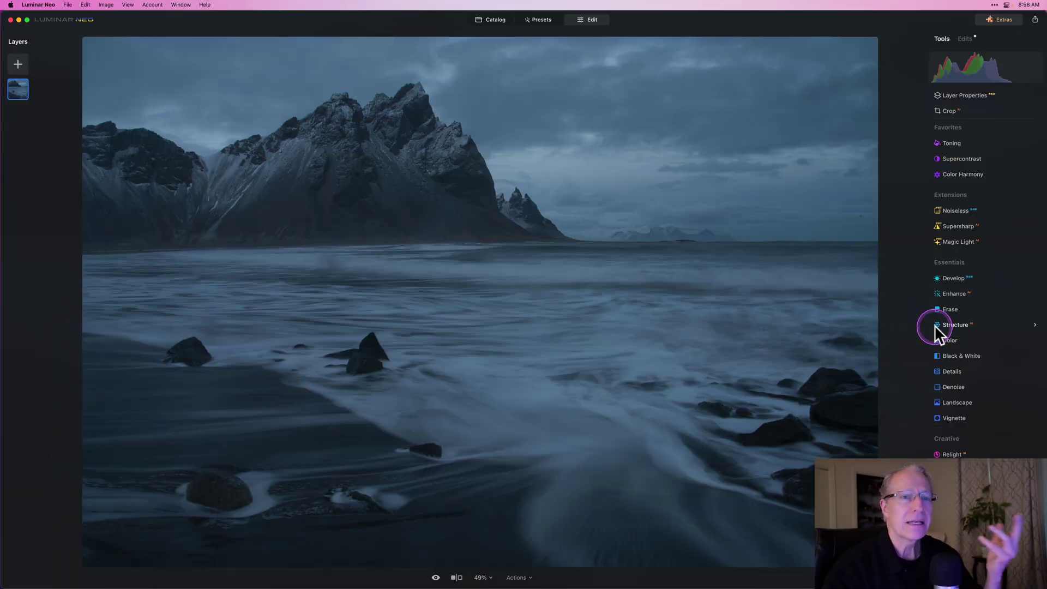
- In Develop set Exposure 0.36, Smart Contrast 17, Highlights -6, Shadows 7, Whites 10, and compare before/after
click(957, 277)
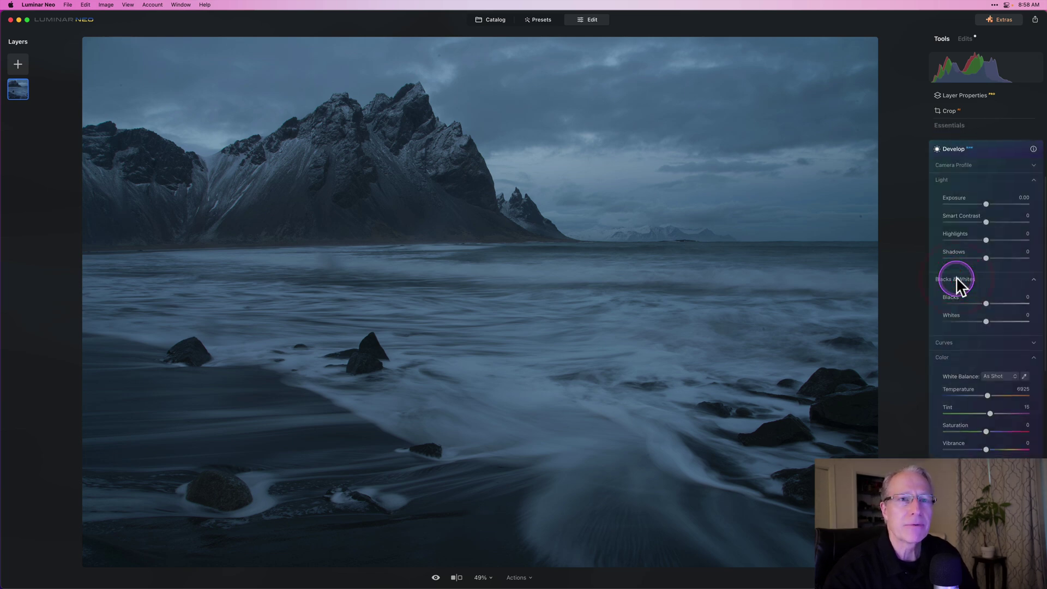
drag(987, 203, 990, 257)
click(987, 240)
click(987, 259)
click(986, 322)
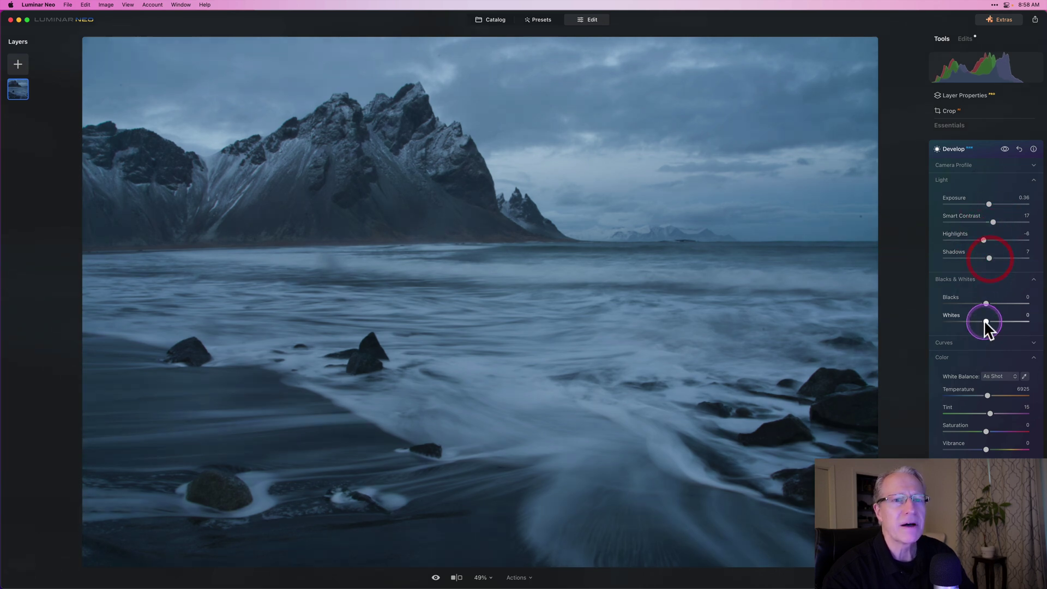
drag(989, 322, 989, 322)
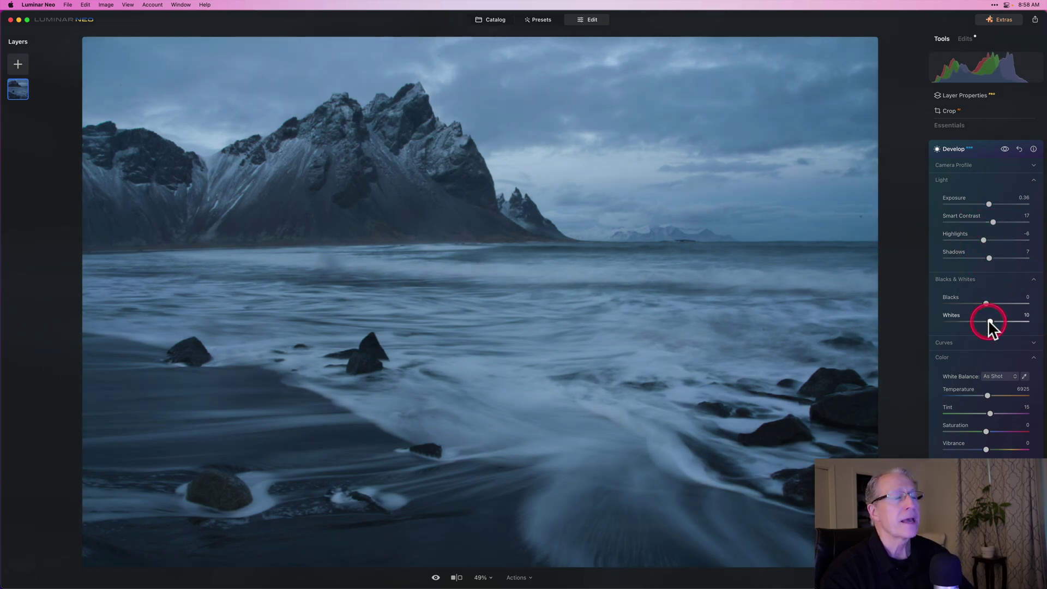
click(1012, 201)
drag(1006, 146, 983, 146)
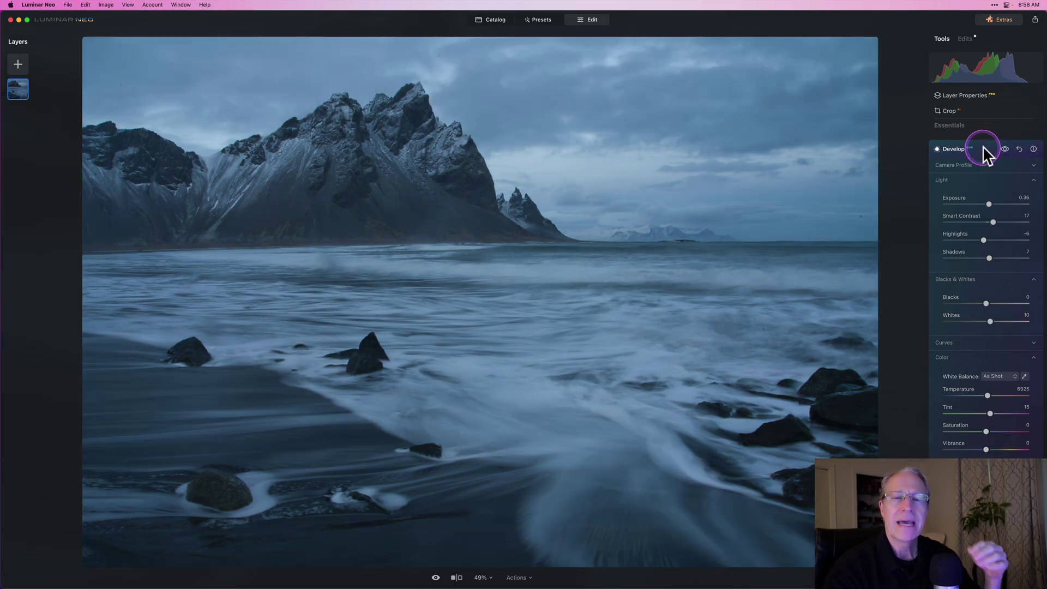
click(983, 145)
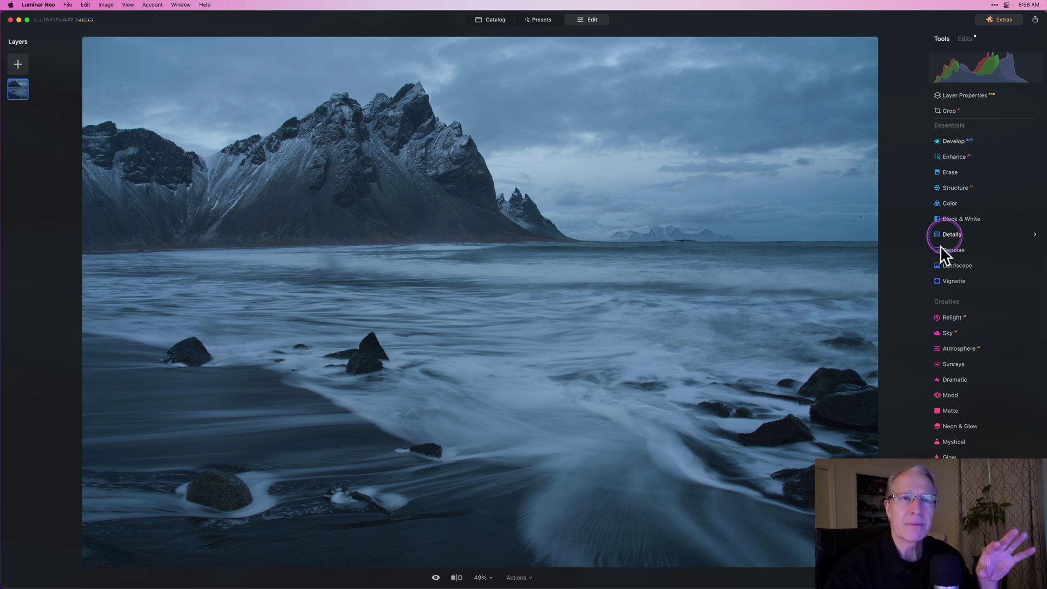
- Preview the Black & White tool's Convert to B&W, then switch the conversion back off
click(968, 223)
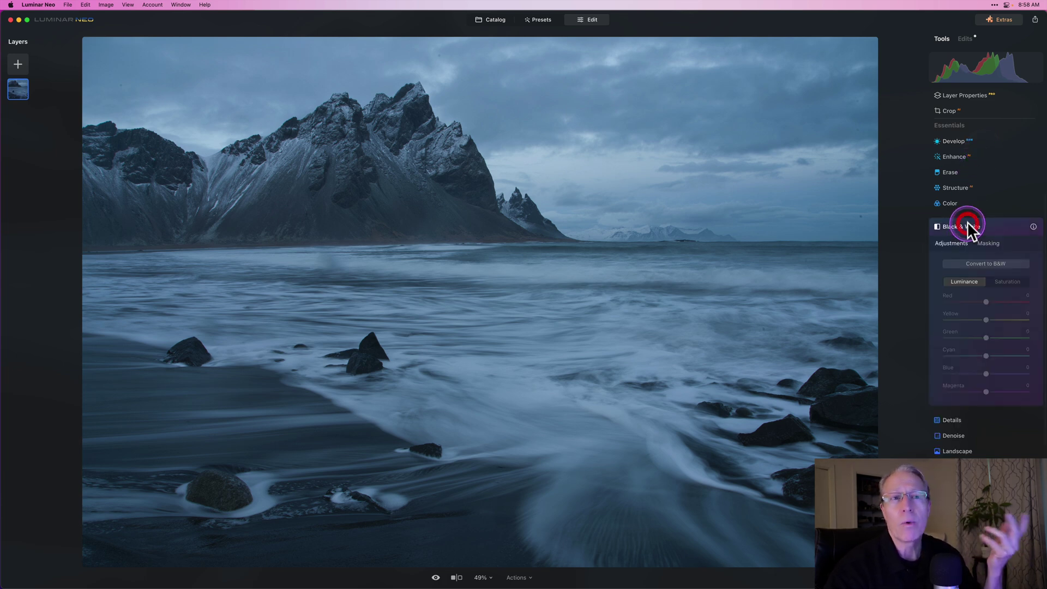
click(974, 263)
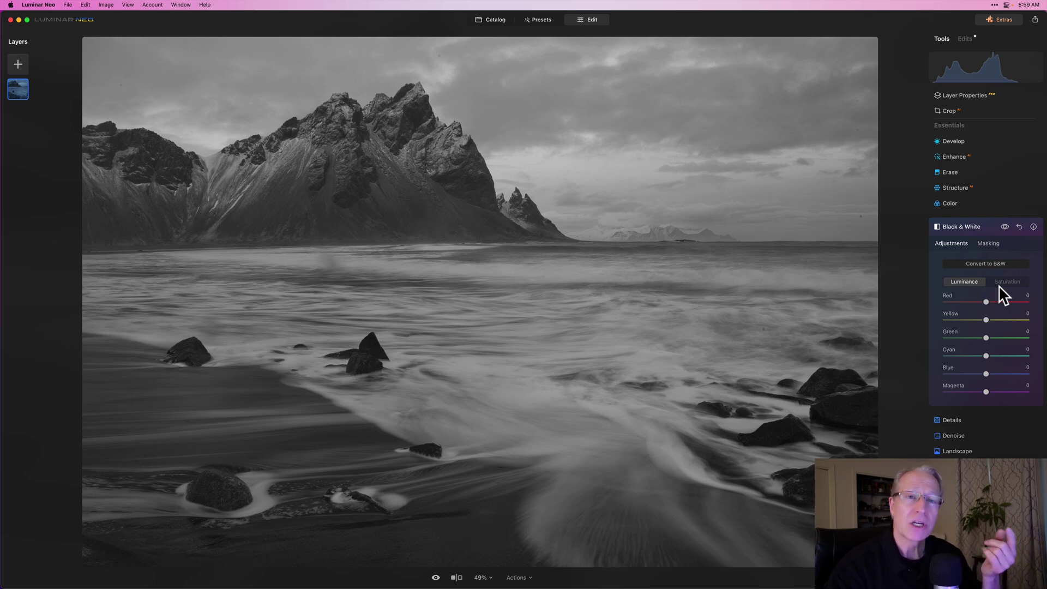
click(993, 262)
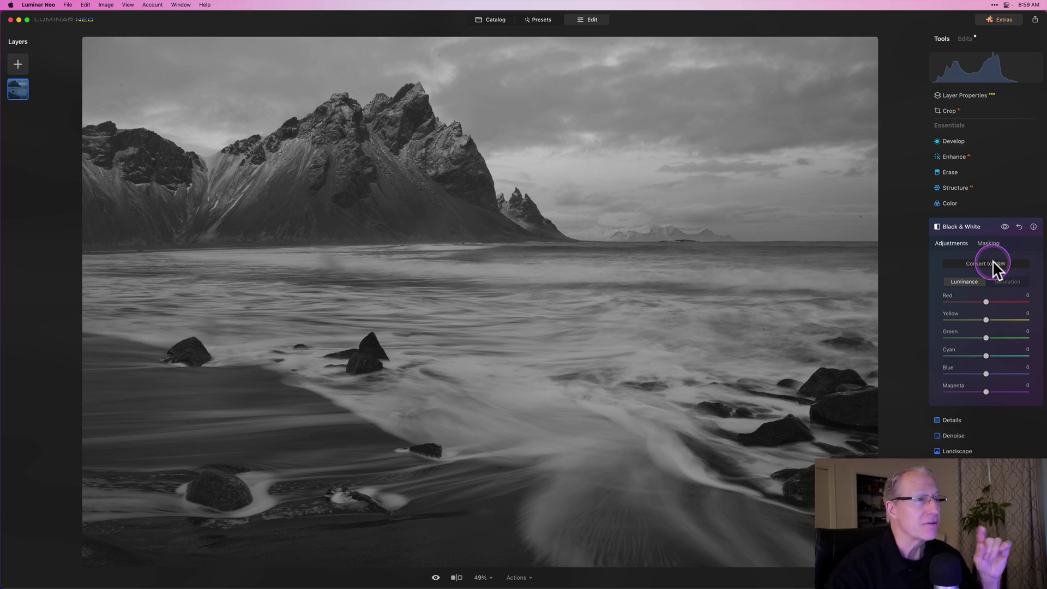
click(993, 262)
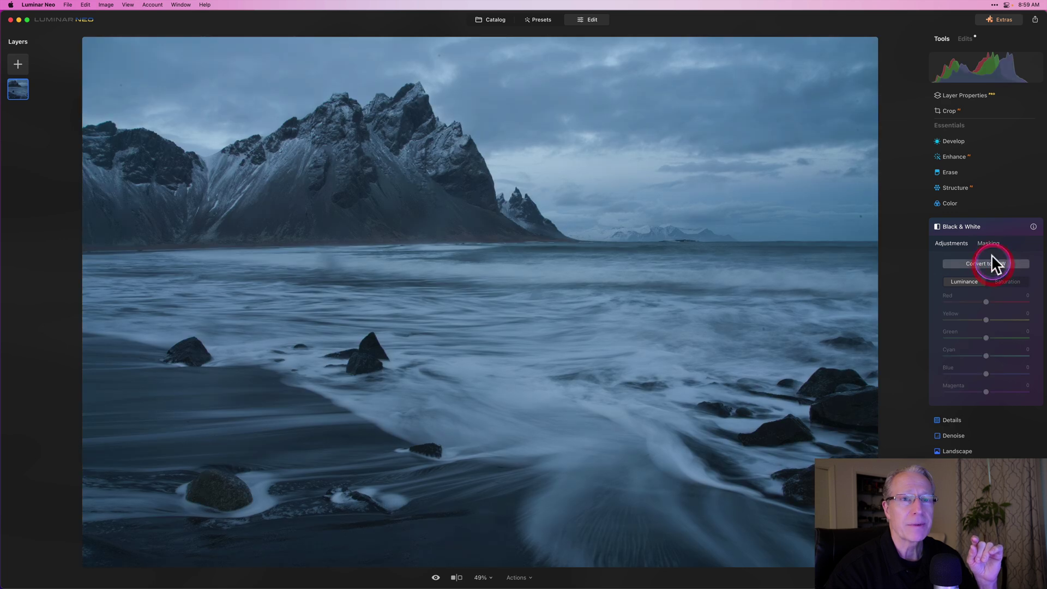
- Close Black & White, look over the Mood tool, close it, and scroll the tools list to the top
click(985, 226)
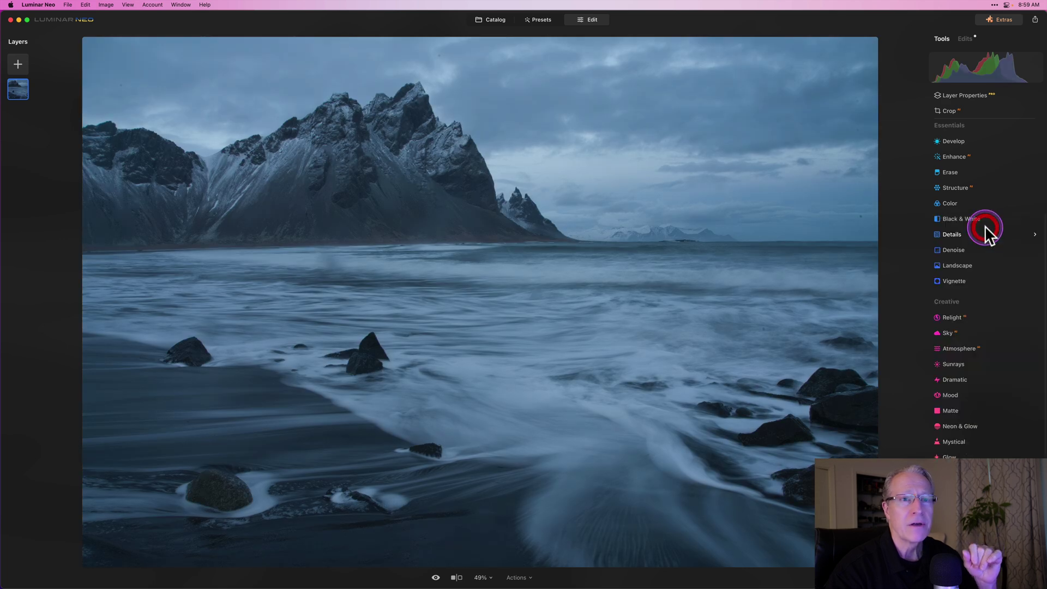
click(954, 396)
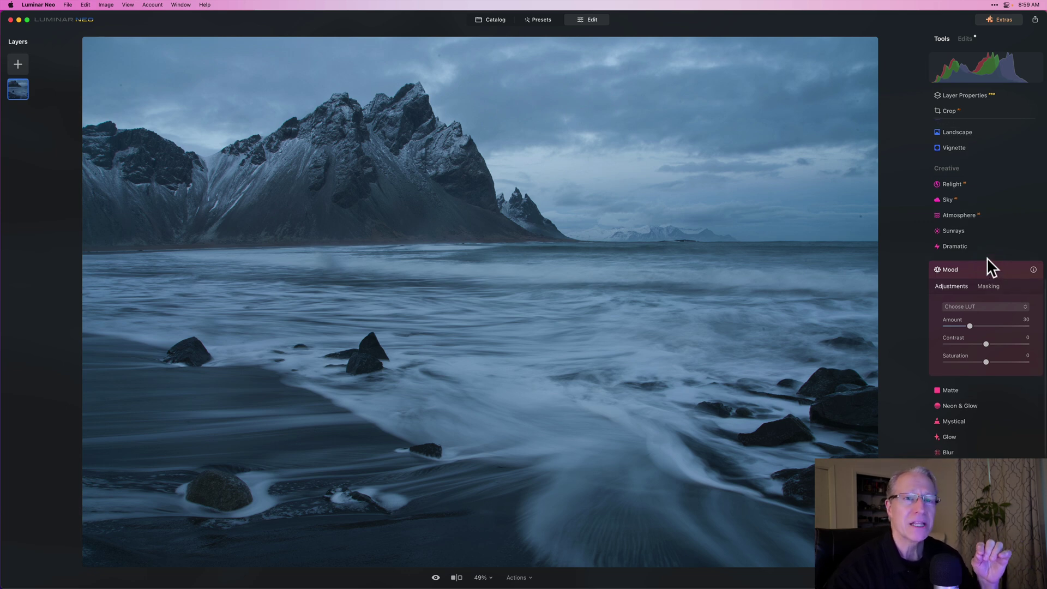
click(987, 267)
scroll(987, 269, up, 3)
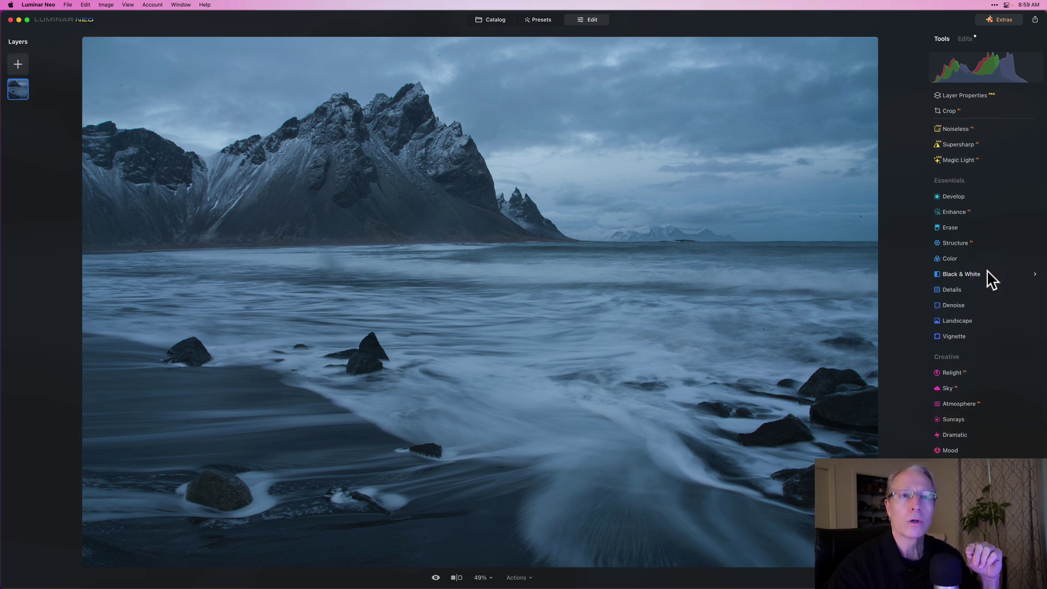
scroll(987, 269, up, 2)
- Delete the Black & White tool from the applied edits list
click(965, 38)
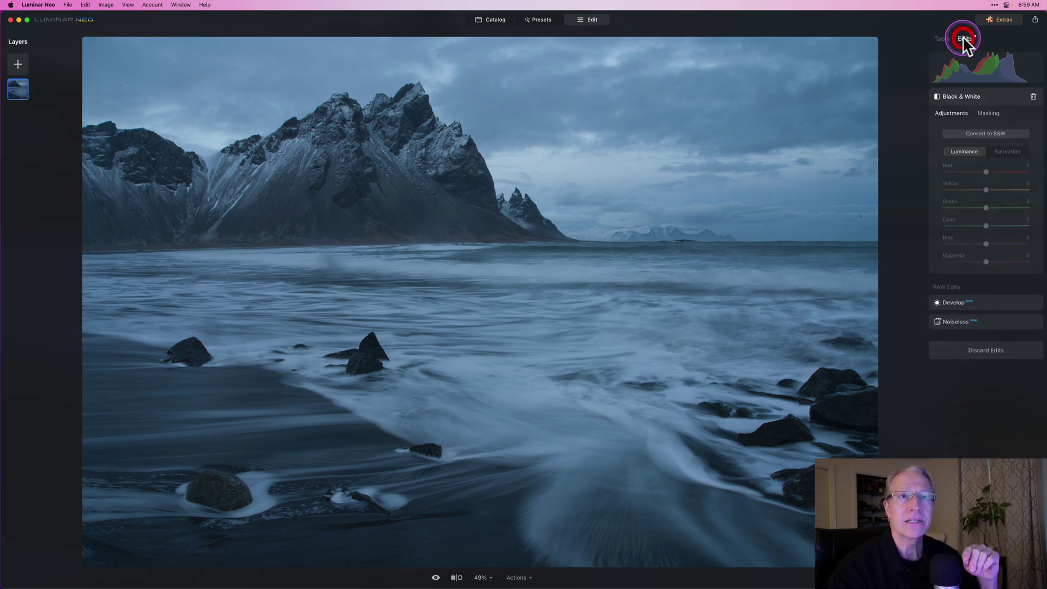
click(1033, 97)
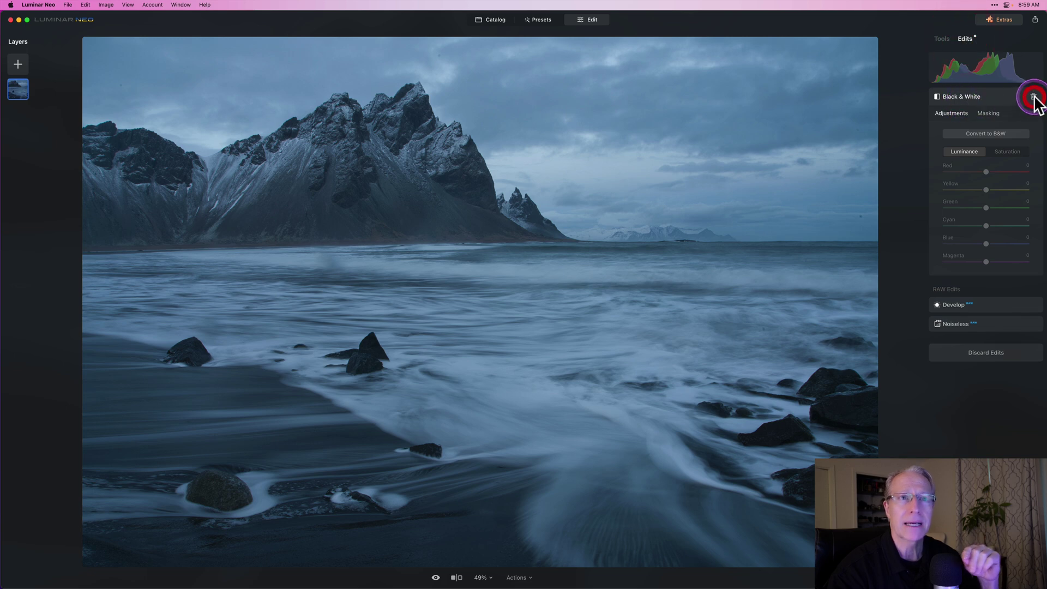
click(1025, 104)
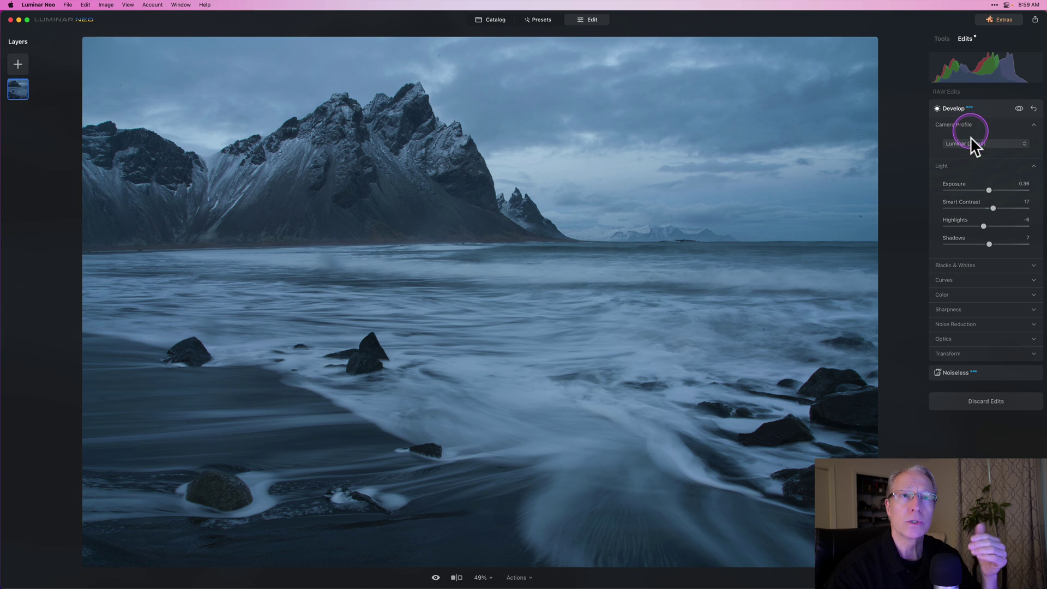
- Drag Develop's Saturation to -100 for a grey preview, then reset it to 0
click(963, 294)
click(977, 369)
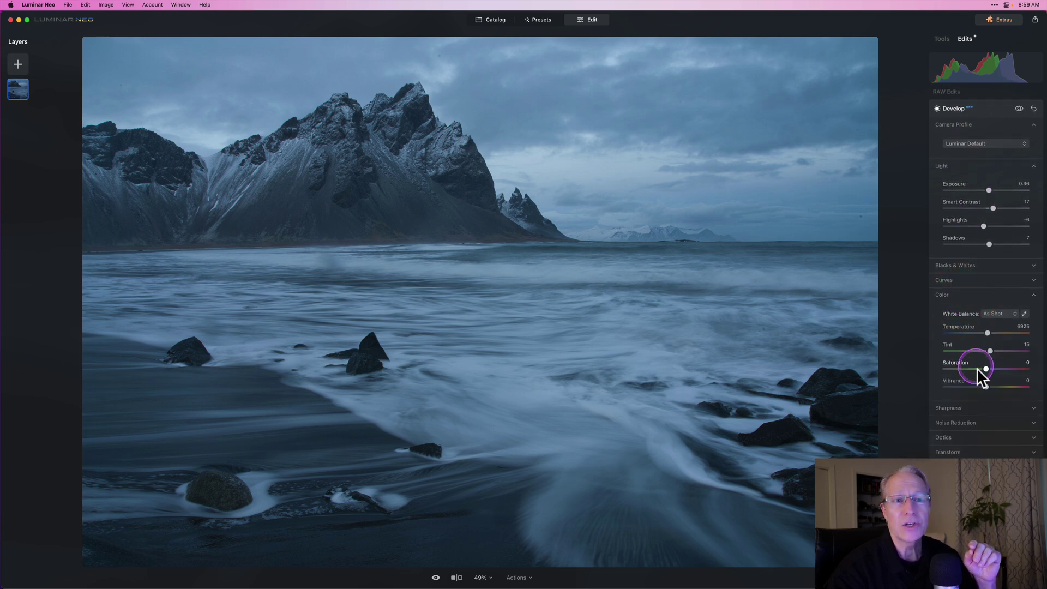
drag(985, 368, 887, 362)
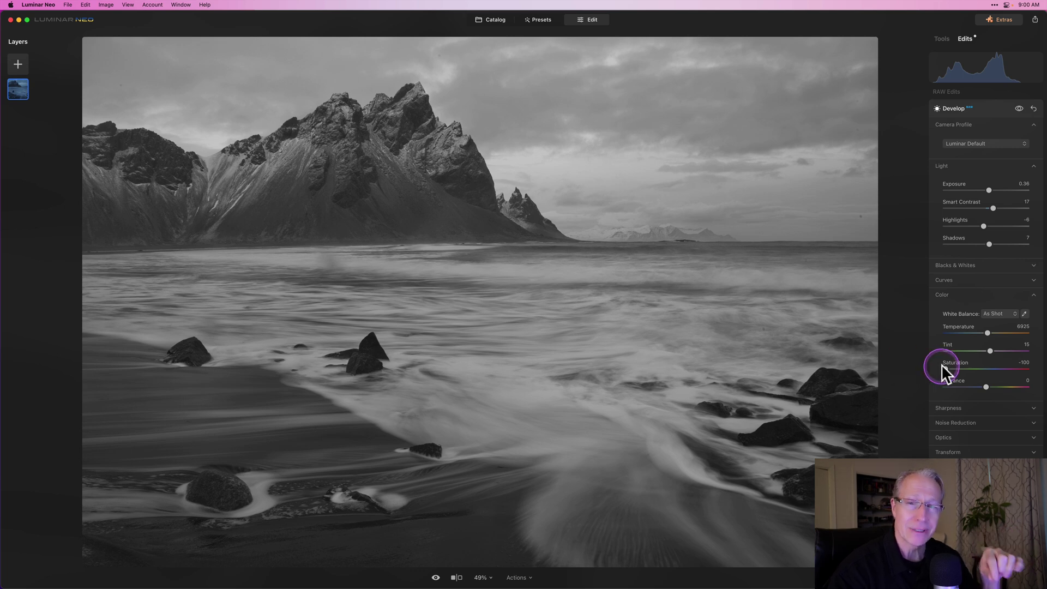
drag(941, 364, 947, 369)
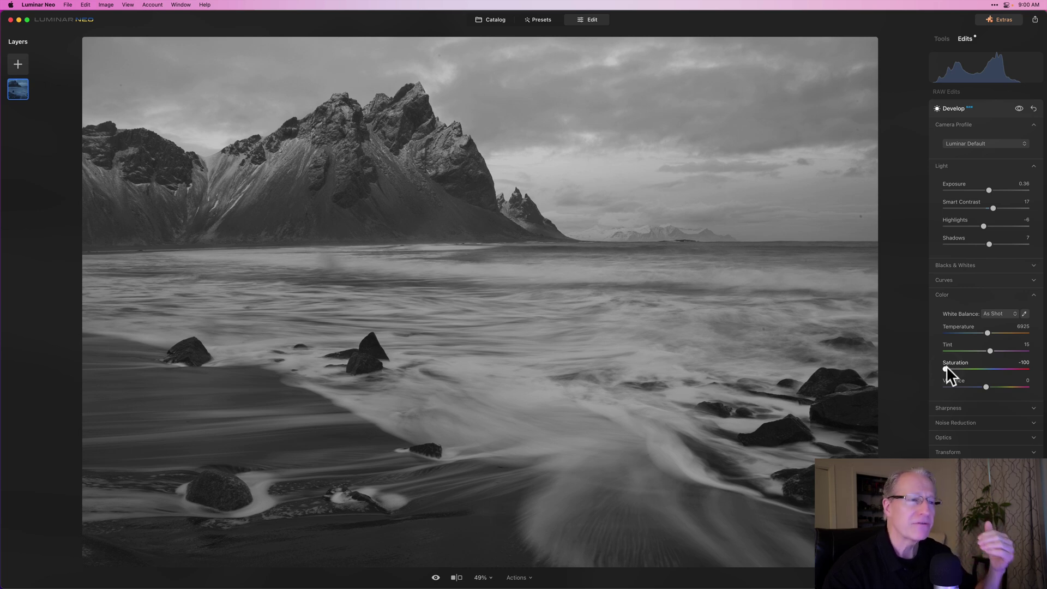
double_click(947, 369)
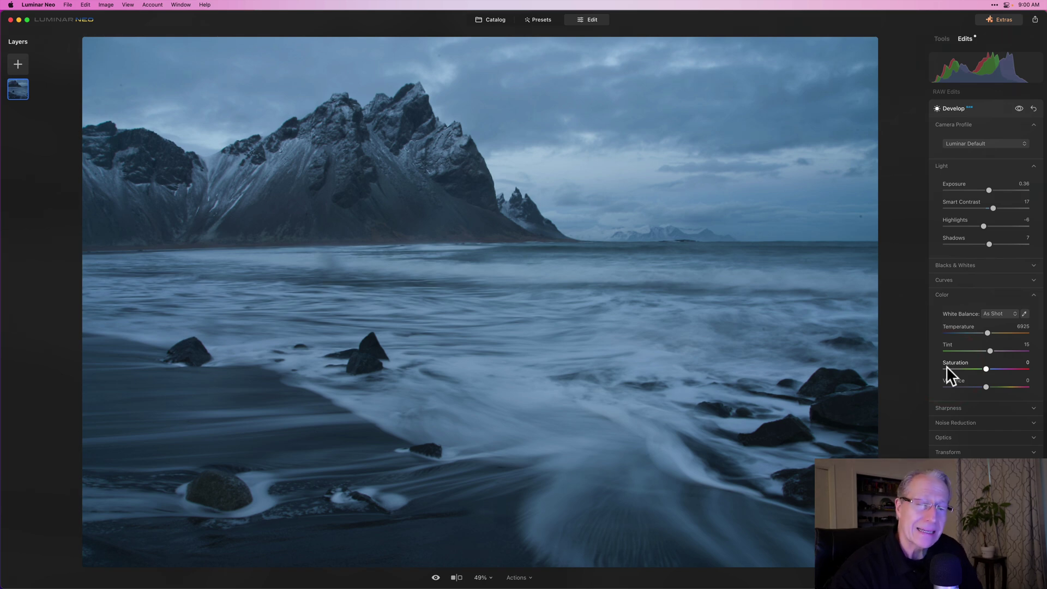
click(968, 130)
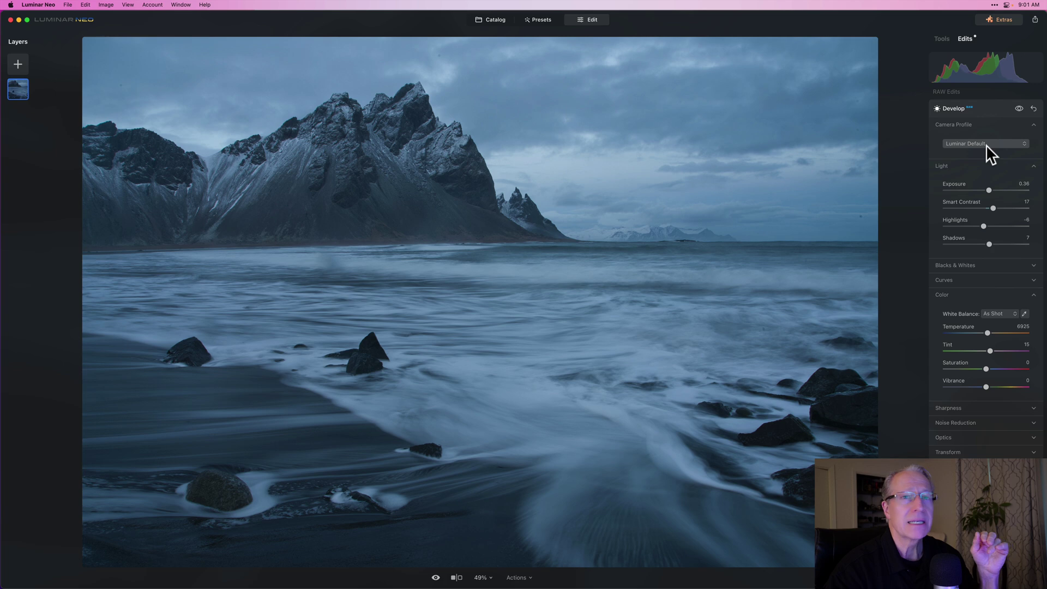
- Set Develop's Camera Profile to Camera Monochrome and reset Exposure to 0.00
click(986, 145)
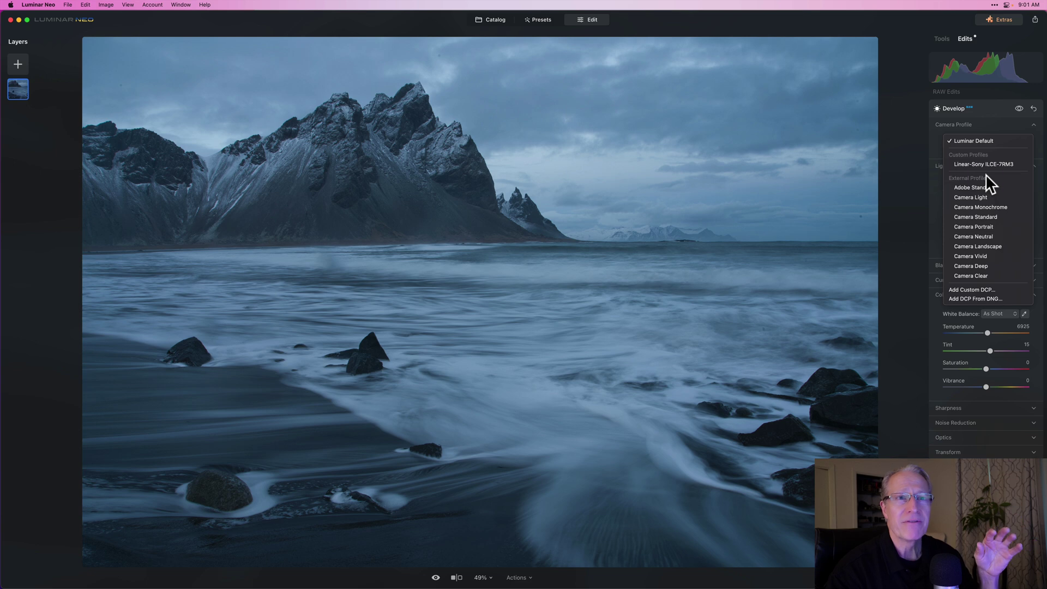
click(989, 205)
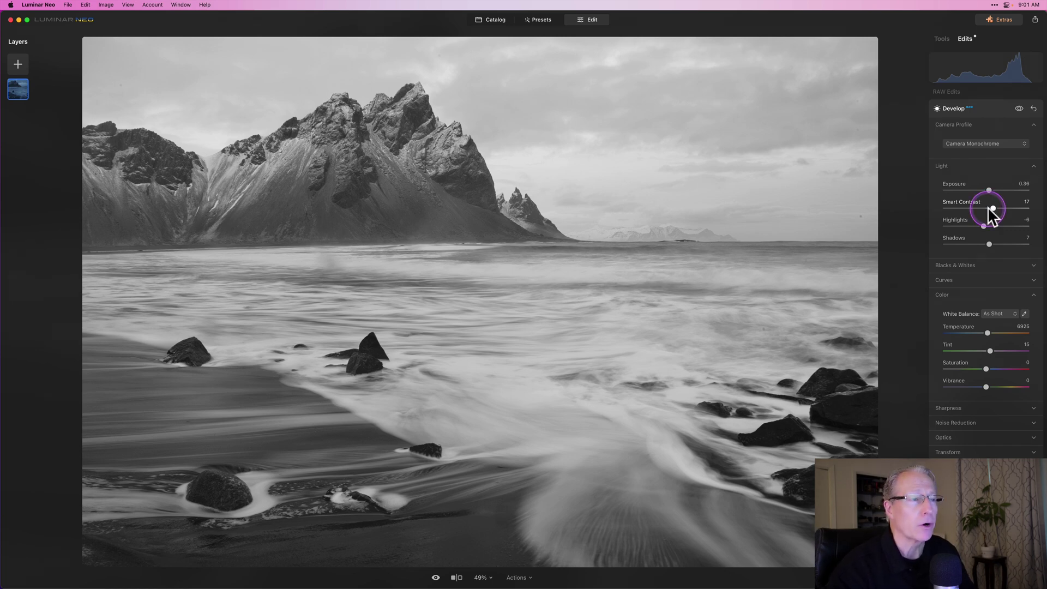
click(980, 200)
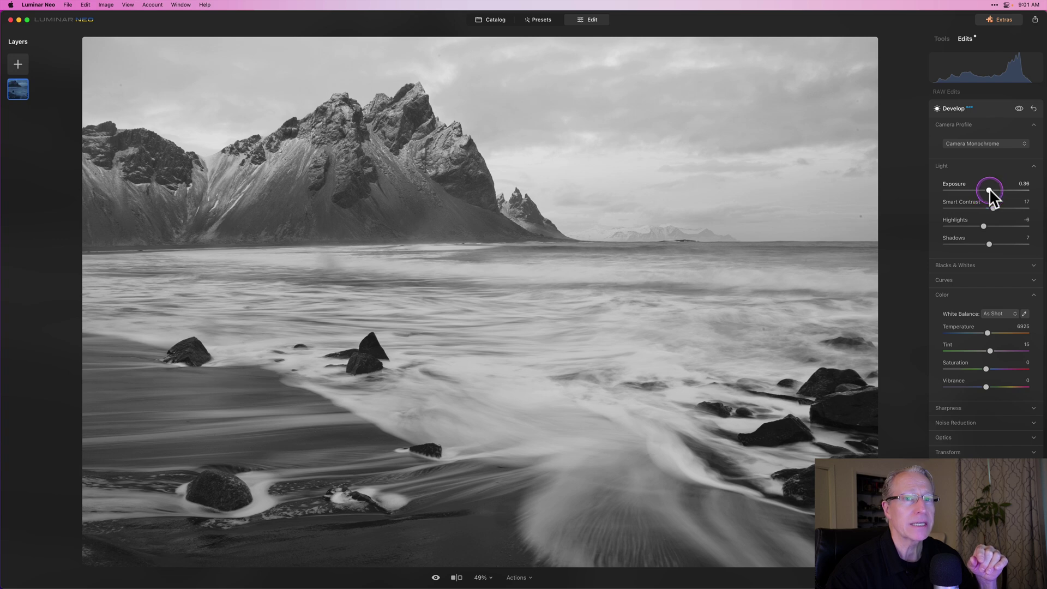
double_click(990, 188)
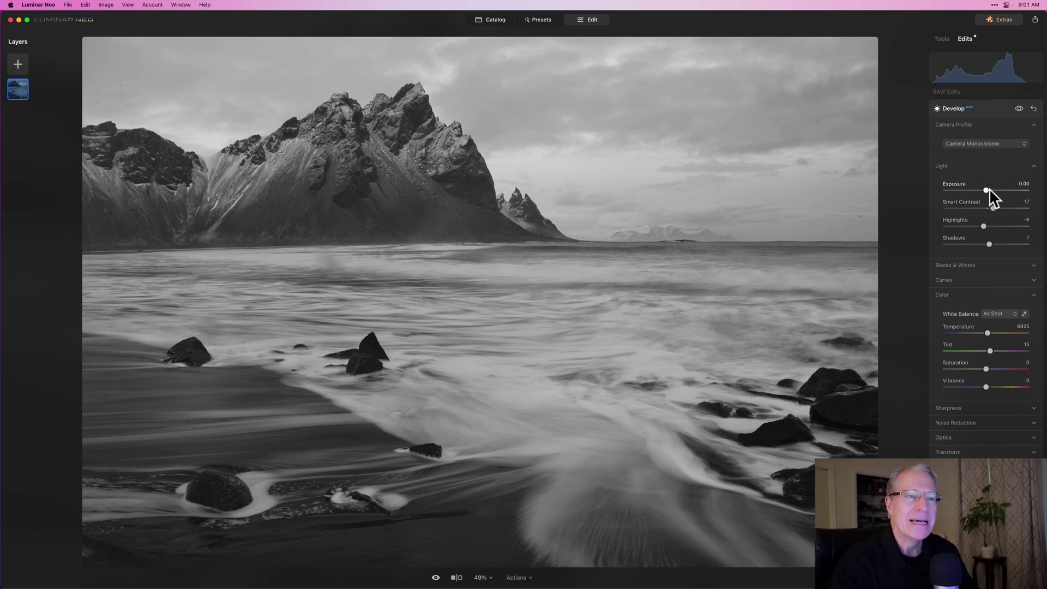
click(967, 93)
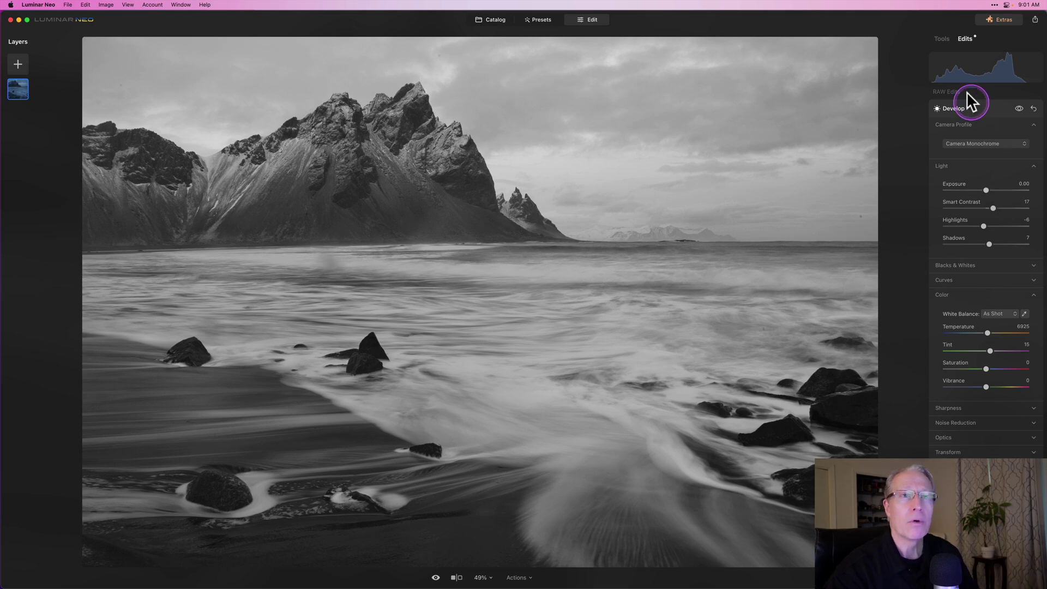
- In Supercontrast, raise midtones contrast to 22, shadows contrast 25, midtones balance 7, shadows balance 23
click(943, 38)
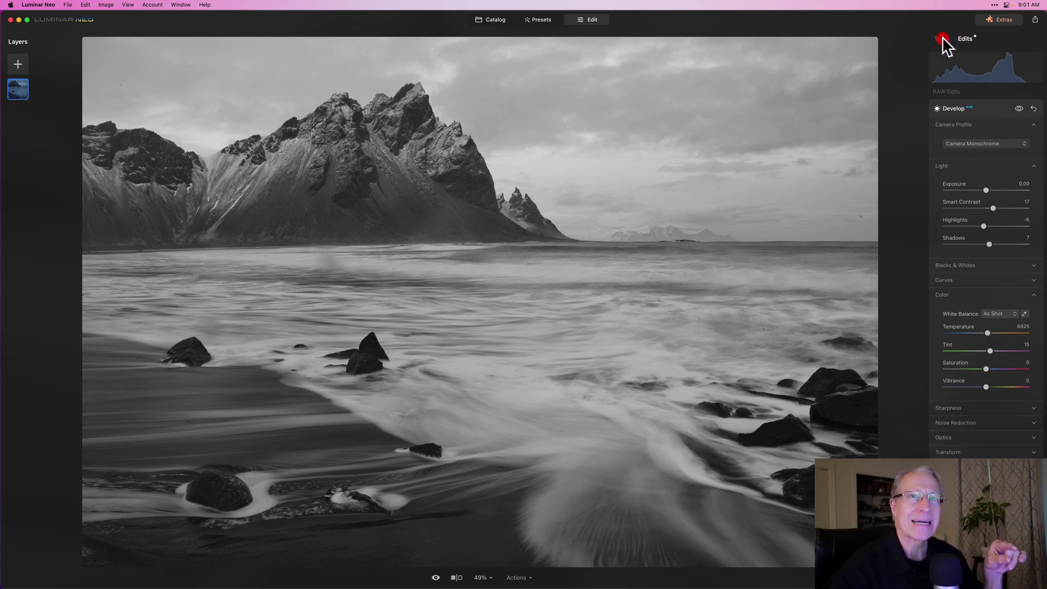
click(969, 173)
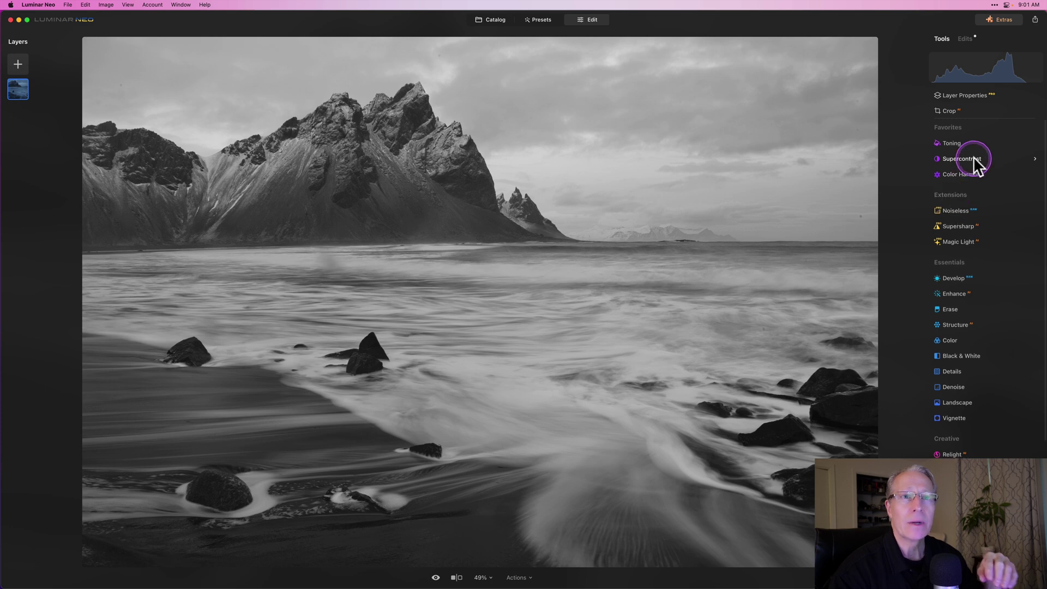
click(963, 210)
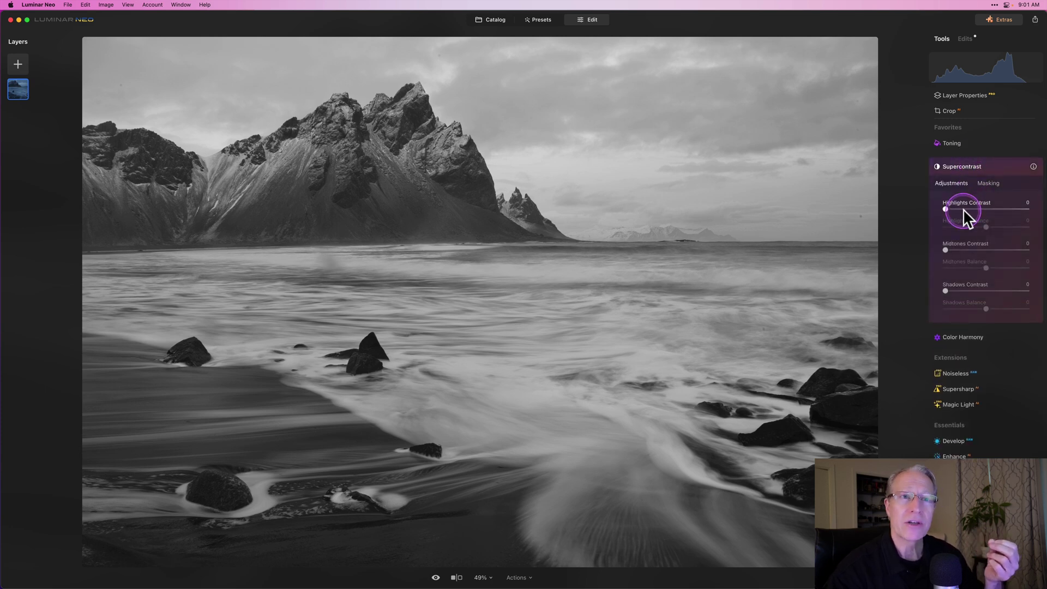
click(962, 249)
click(964, 291)
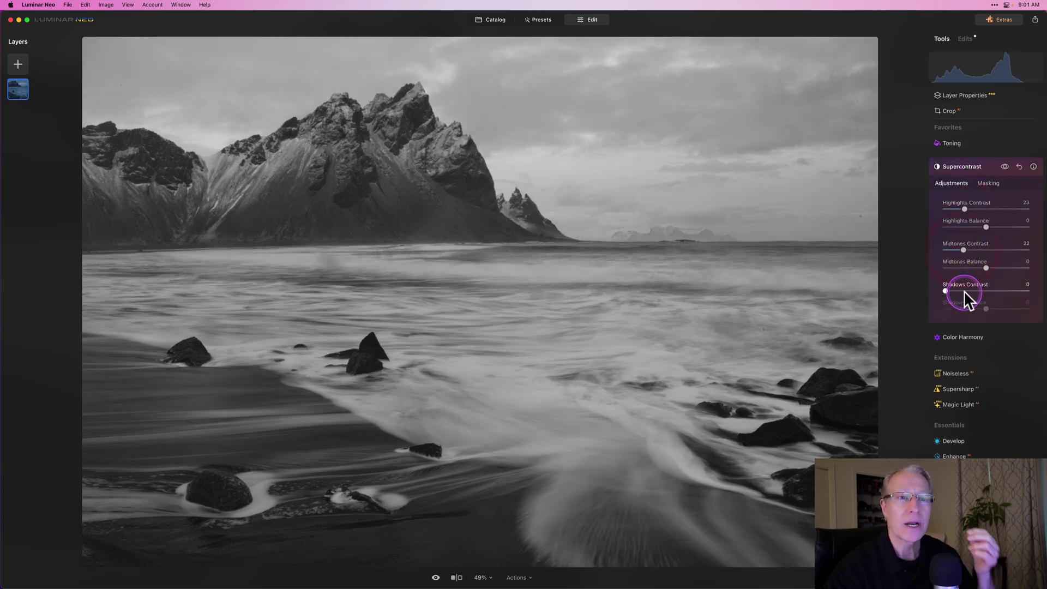
click(986, 227)
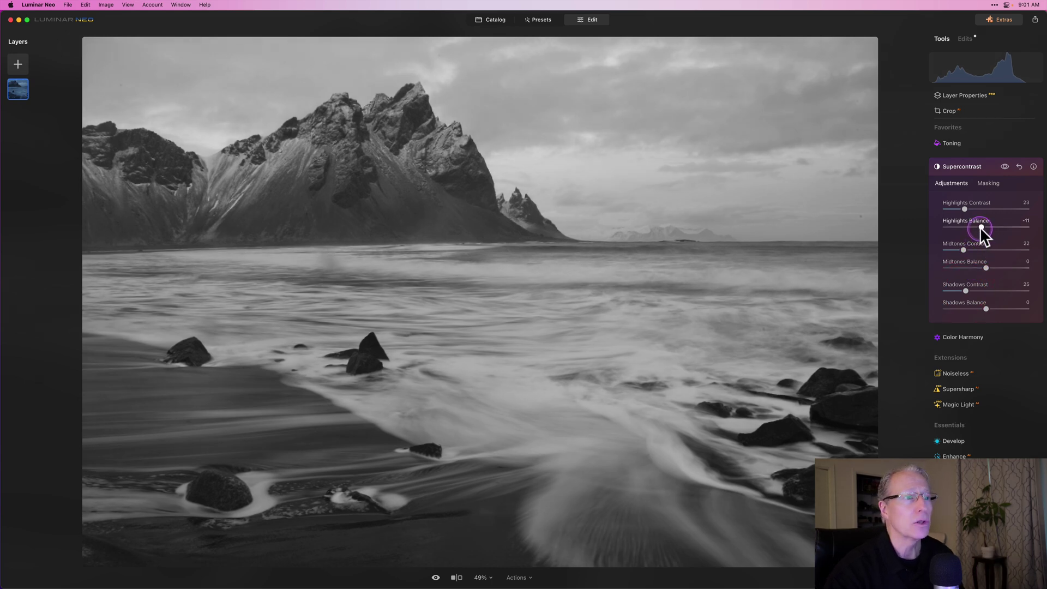
drag(982, 228, 976, 228)
click(979, 263)
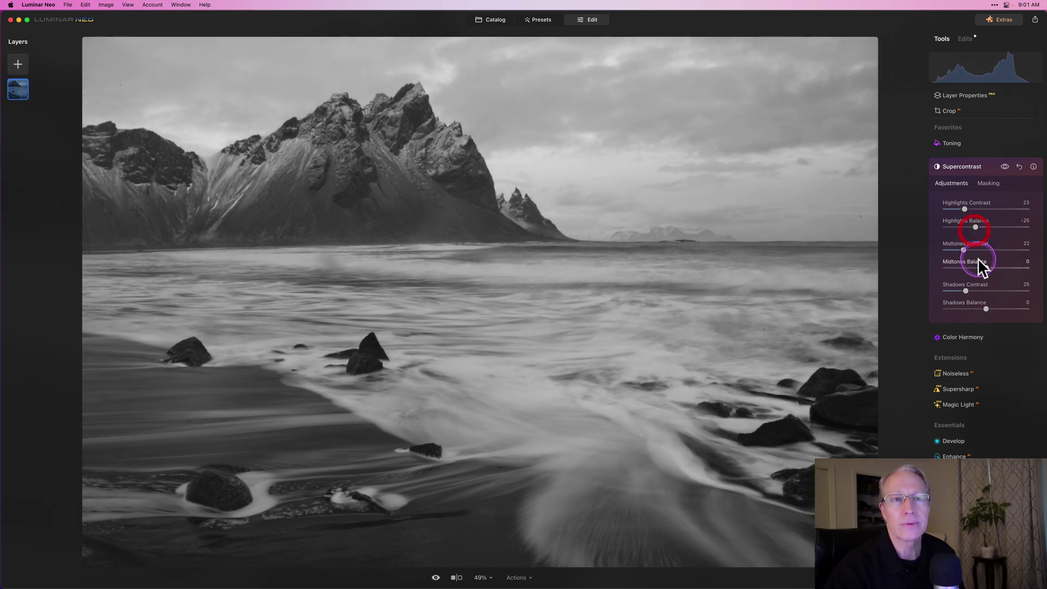
drag(987, 266, 990, 266)
click(987, 309)
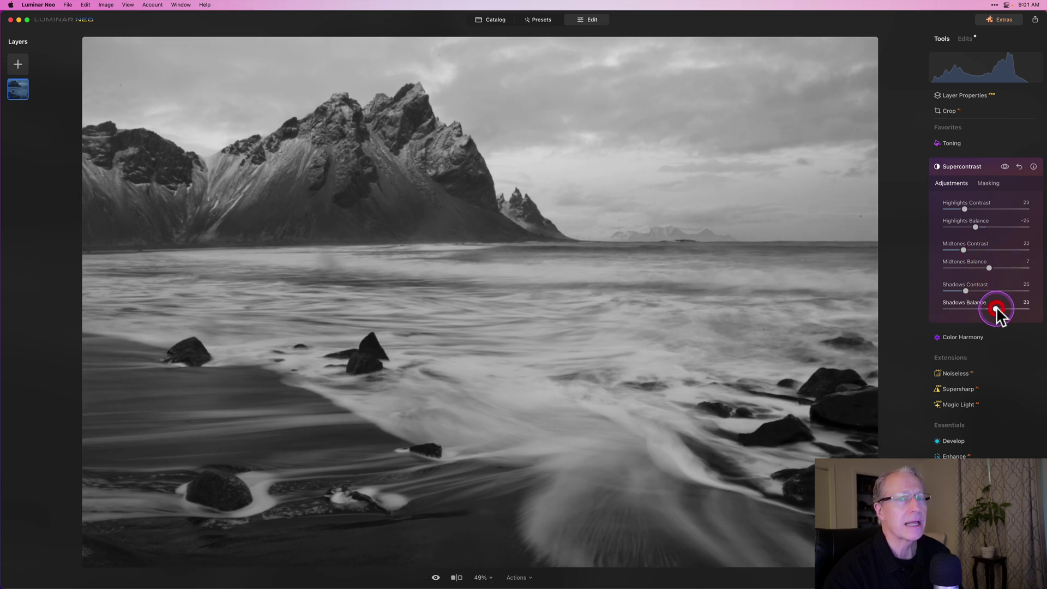
- Compare with the effect hidden, then settle highlights at contrast 25 and balance -7
click(1006, 166)
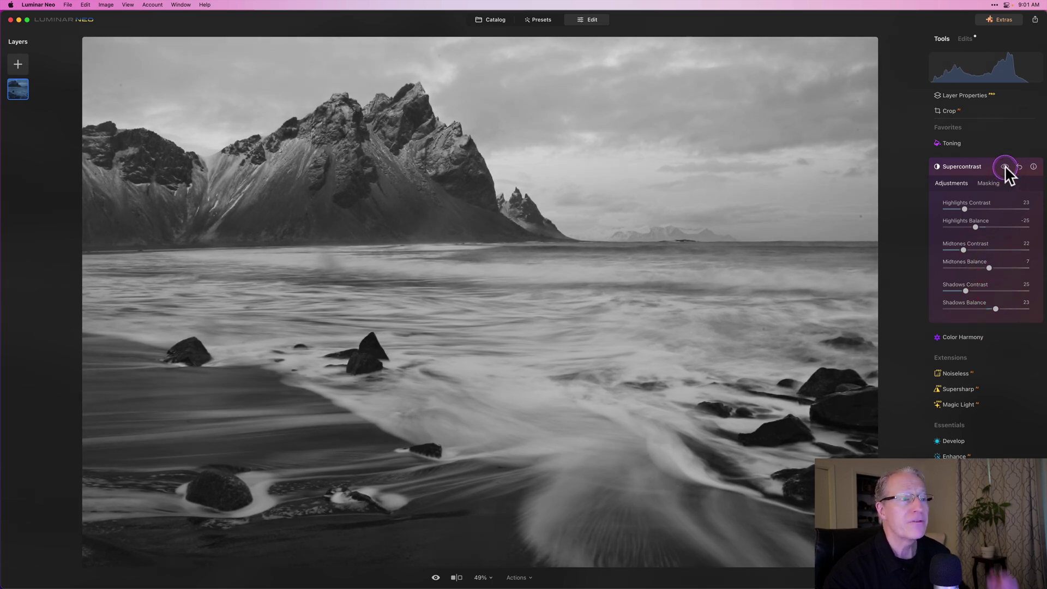
click(1006, 166)
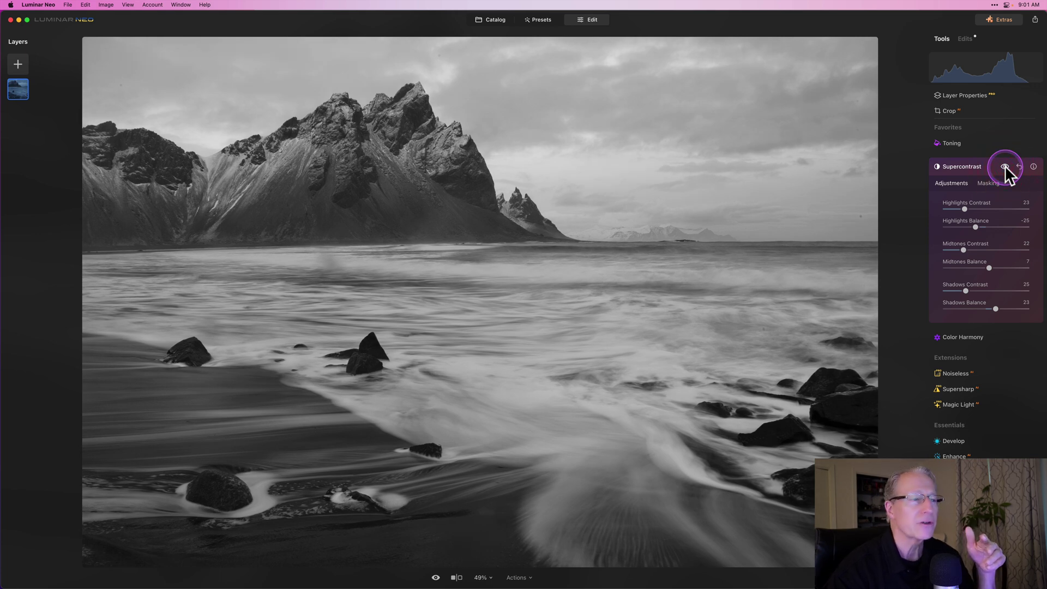
click(975, 219)
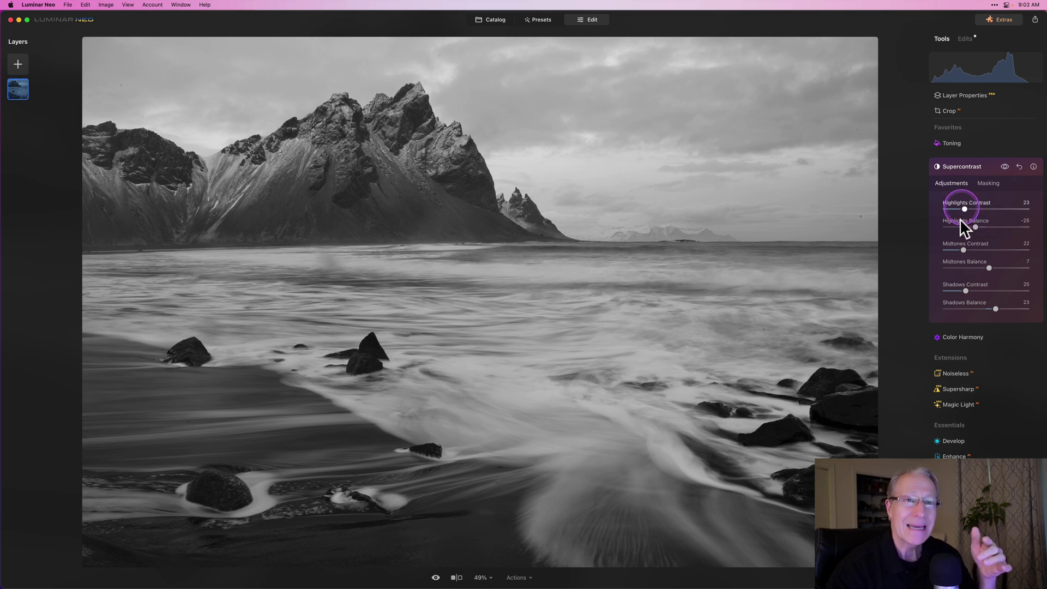
click(958, 267)
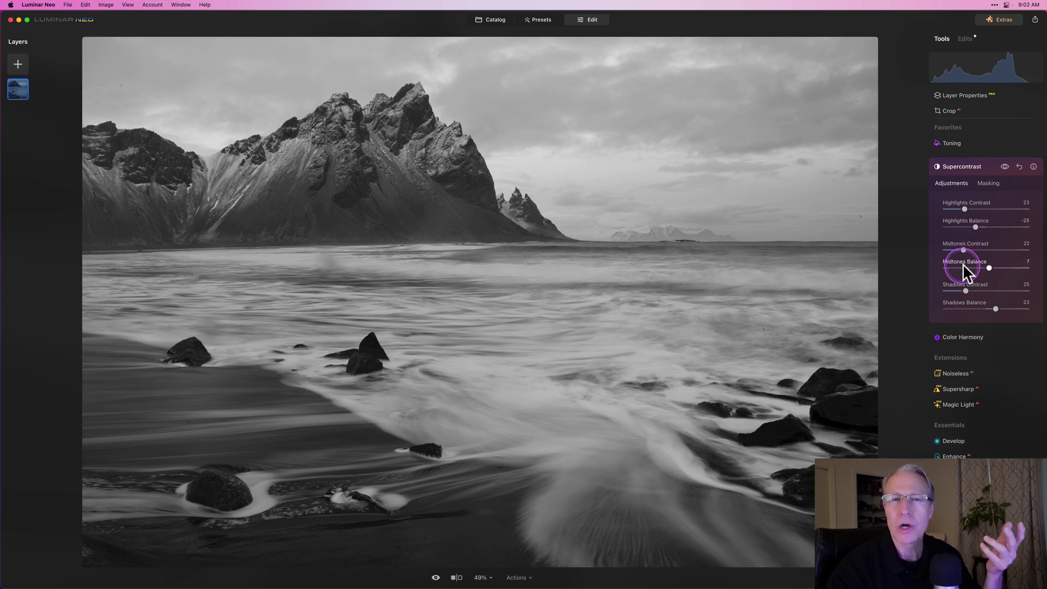
click(961, 293)
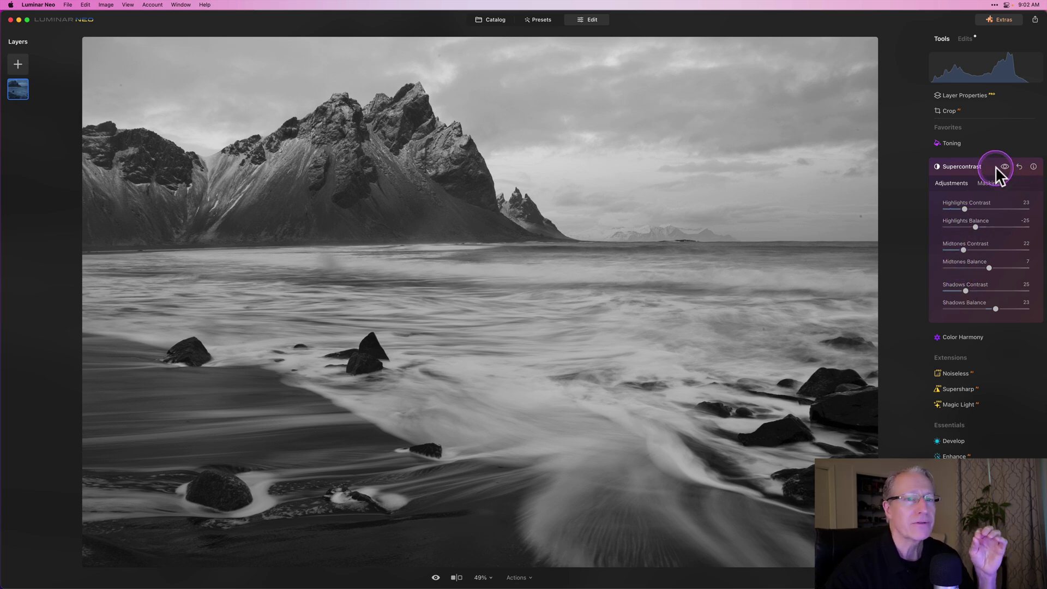
click(964, 209)
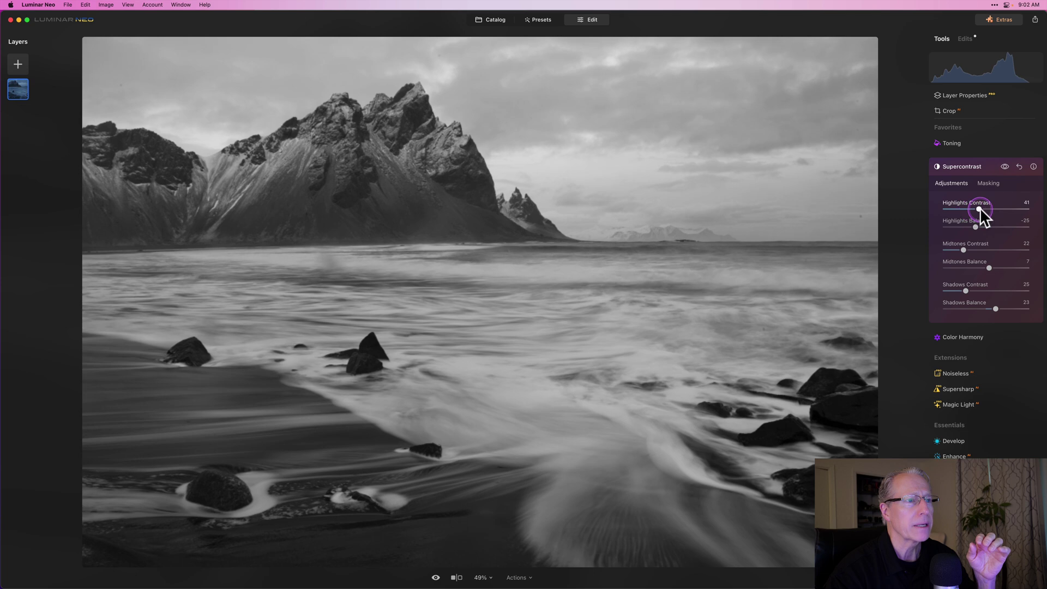
mouse_move(980, 207)
mouse_down()
mouse_move(950, 208)
mouse_move(966, 208)
mouse_move(977, 226)
mouse_move(961, 225)
mouse_move(983, 224)
mouse_up()
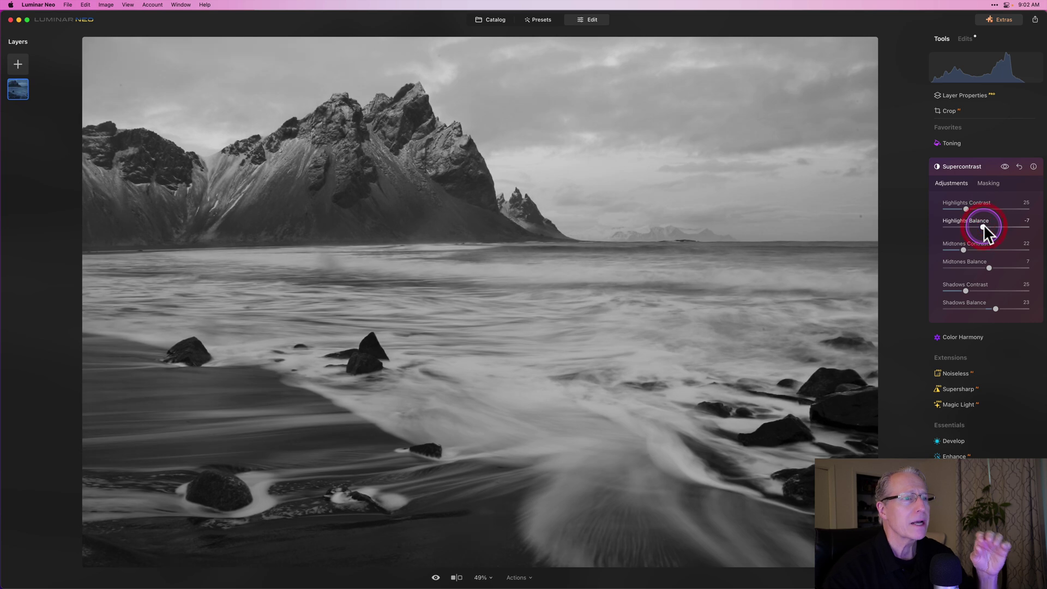
click(980, 204)
- Close Supercontrast and run Erase's Remove Dust Spots on the photo
click(990, 166)
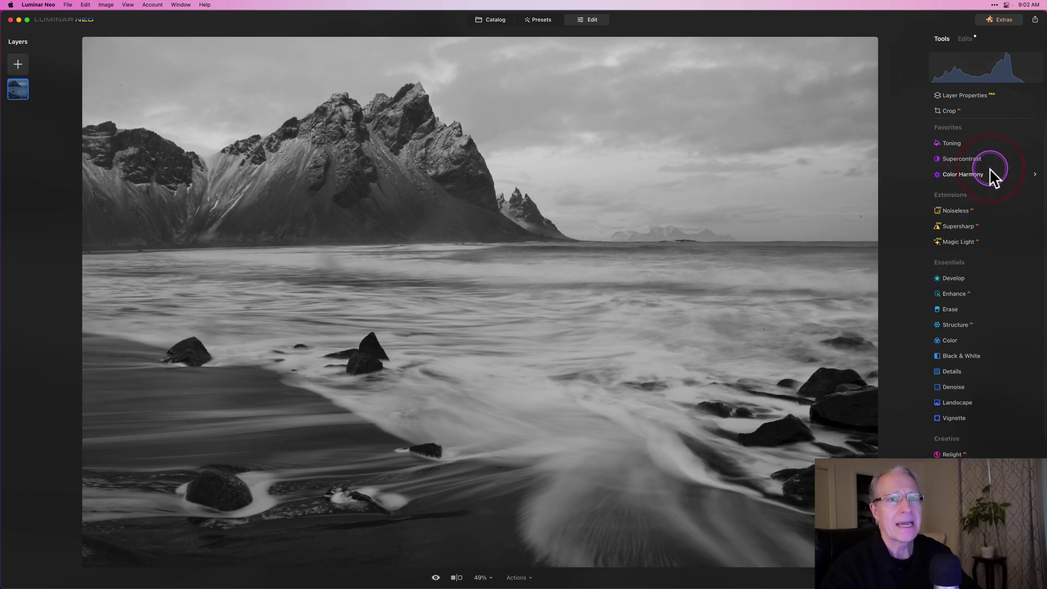
click(955, 309)
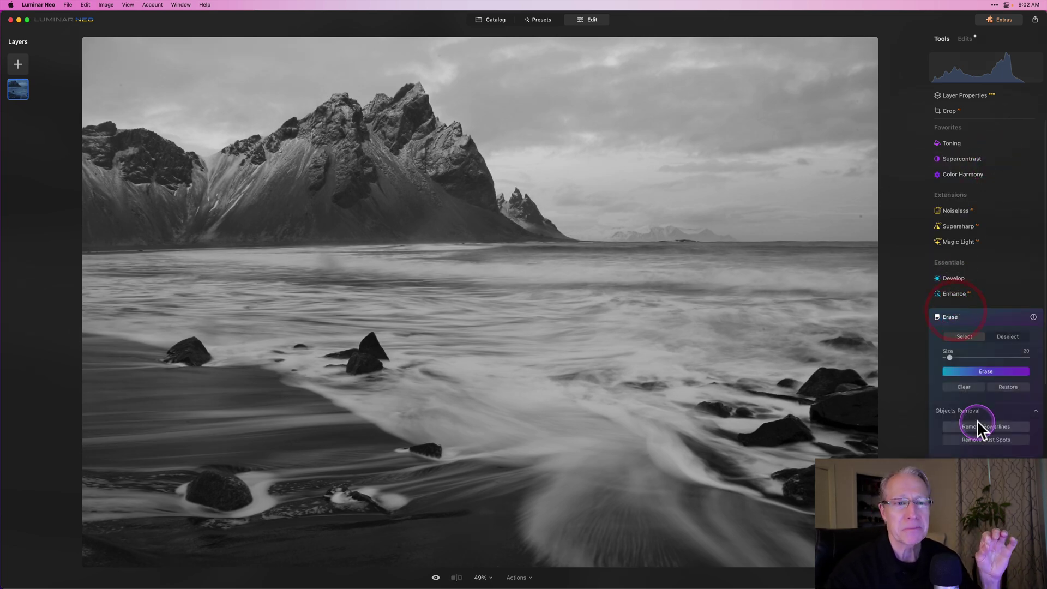
click(981, 440)
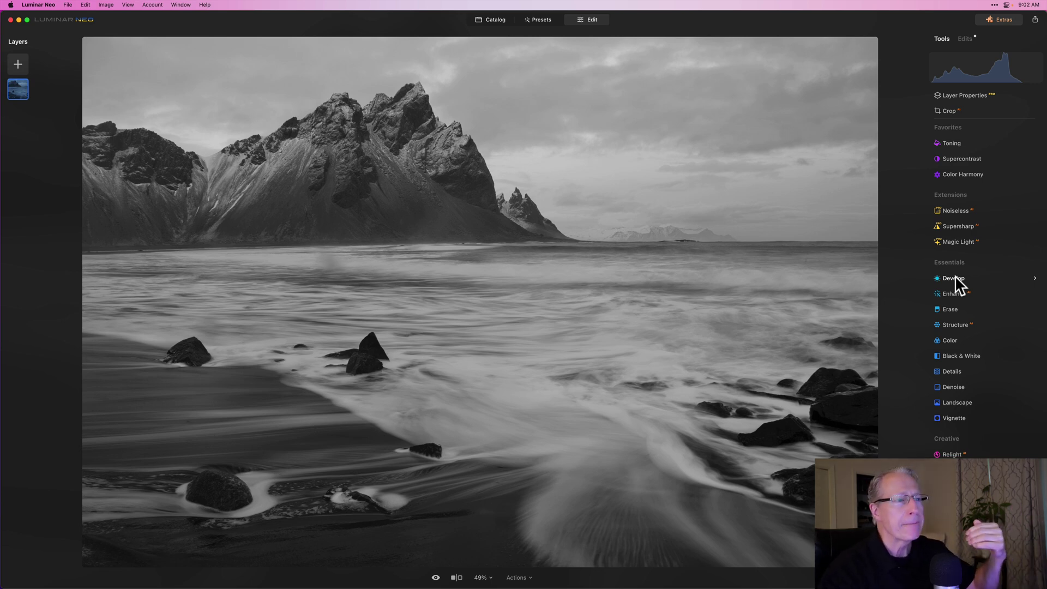
click(955, 273)
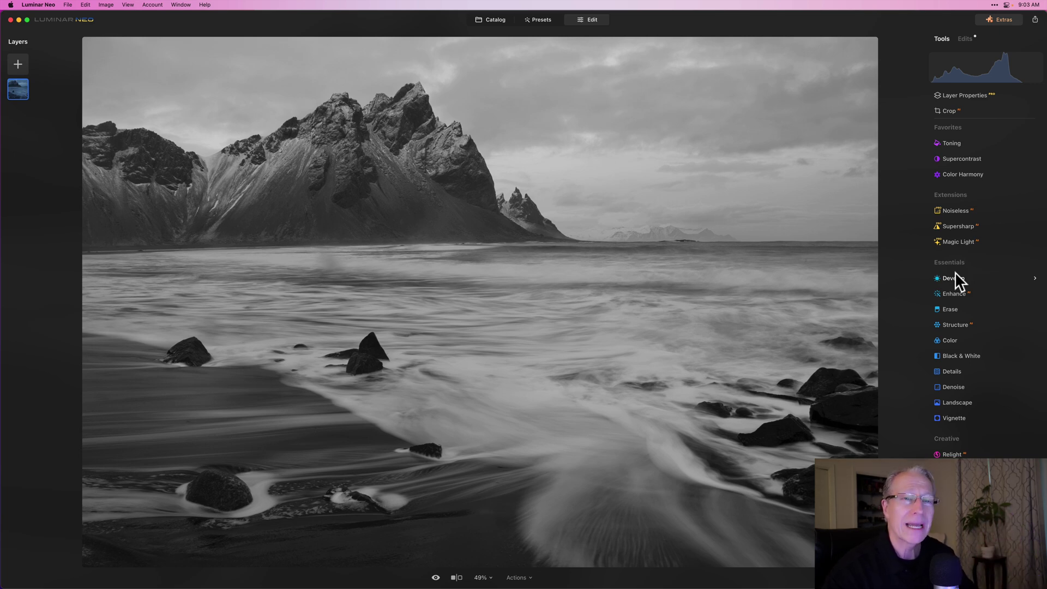
- Mask Develop with an angled linear gradient over the sky and lower its Exposure to -1.02
click(955, 278)
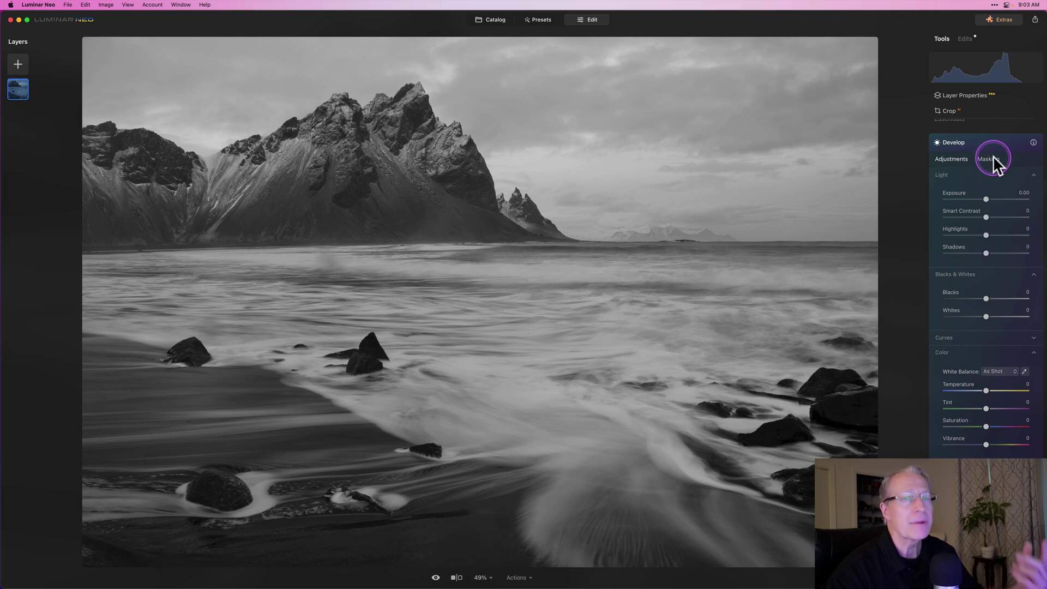
click(990, 159)
click(969, 188)
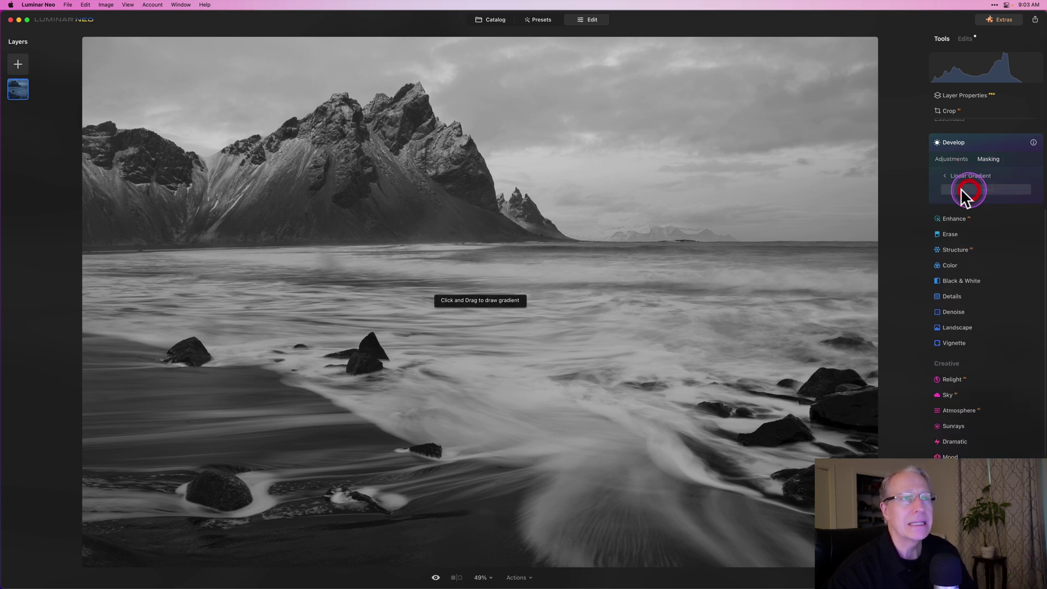
drag(556, 73, 533, 171)
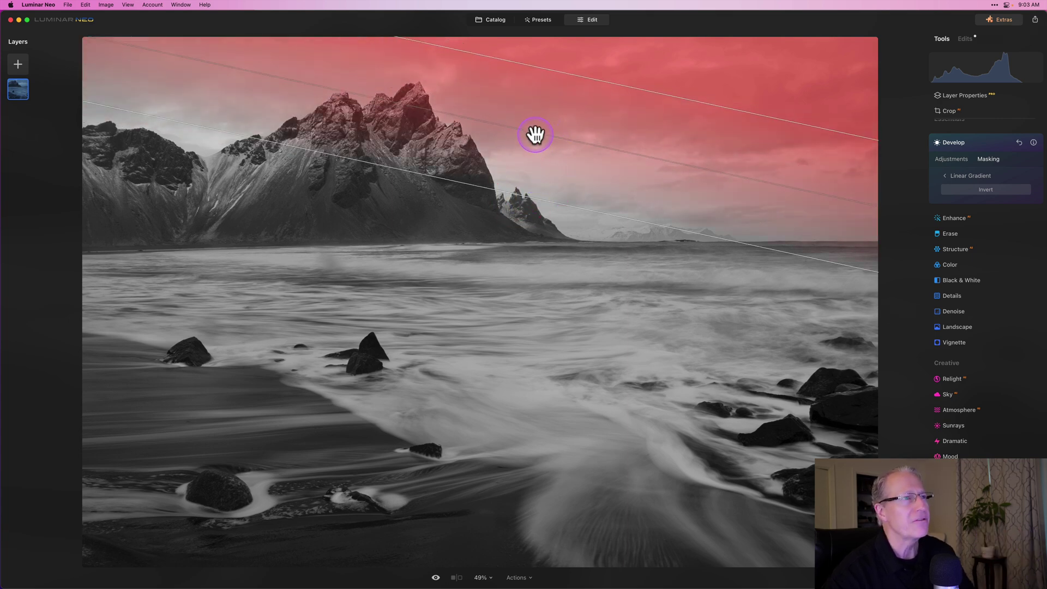
drag(536, 136, 536, 123)
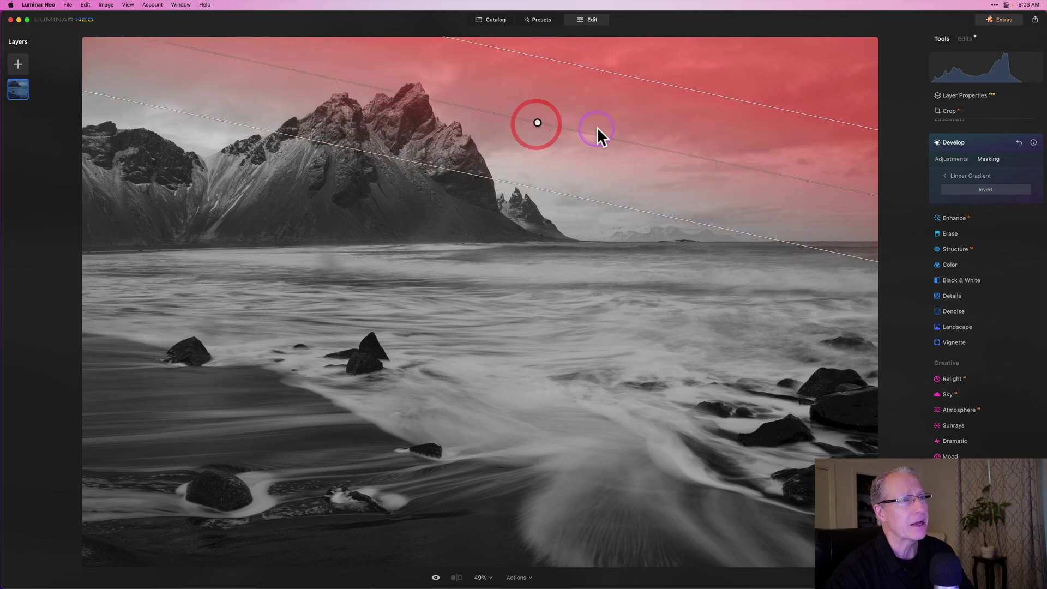
drag(601, 131, 600, 130)
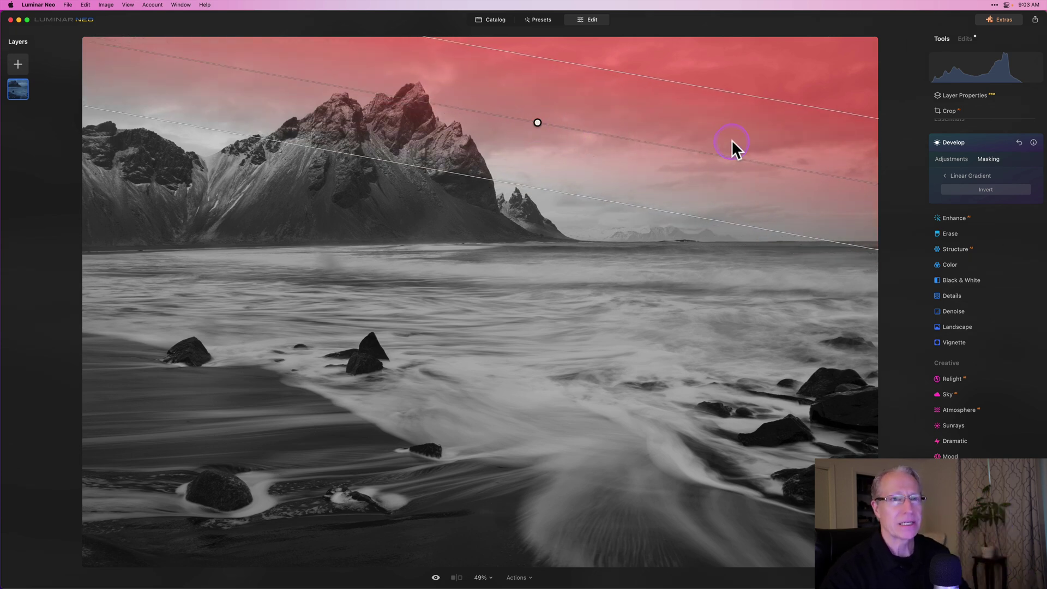
click(945, 157)
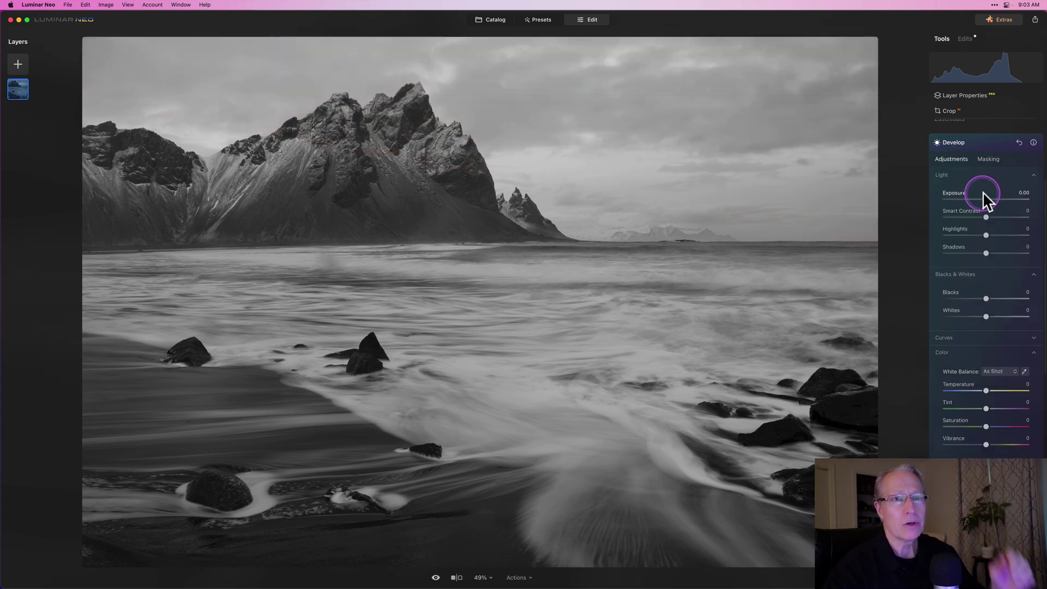
drag(985, 198, 976, 197)
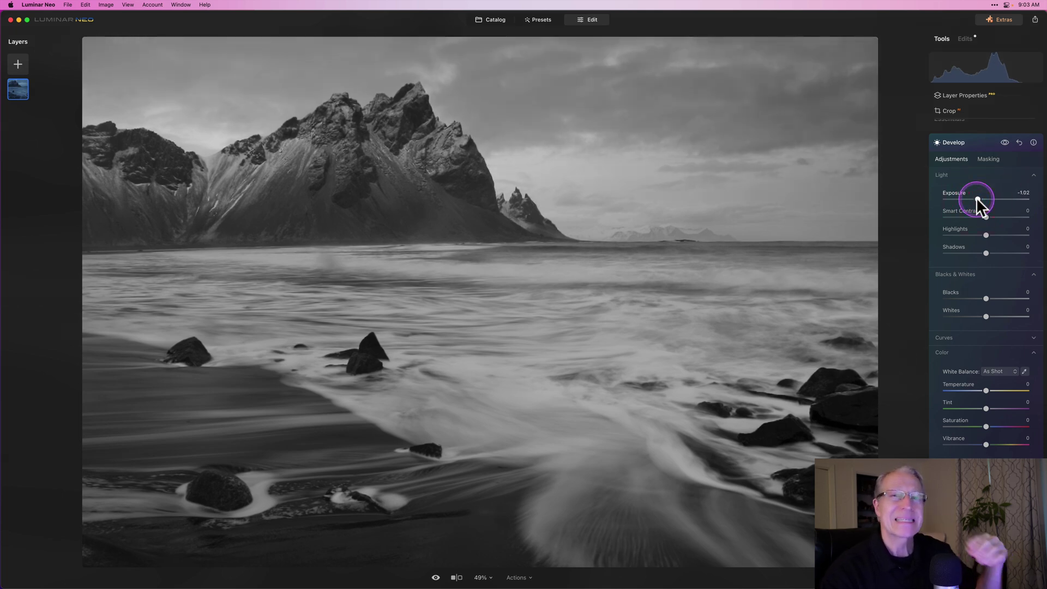
- Go back to Develop's mask types and start a Mask AI mask
click(992, 159)
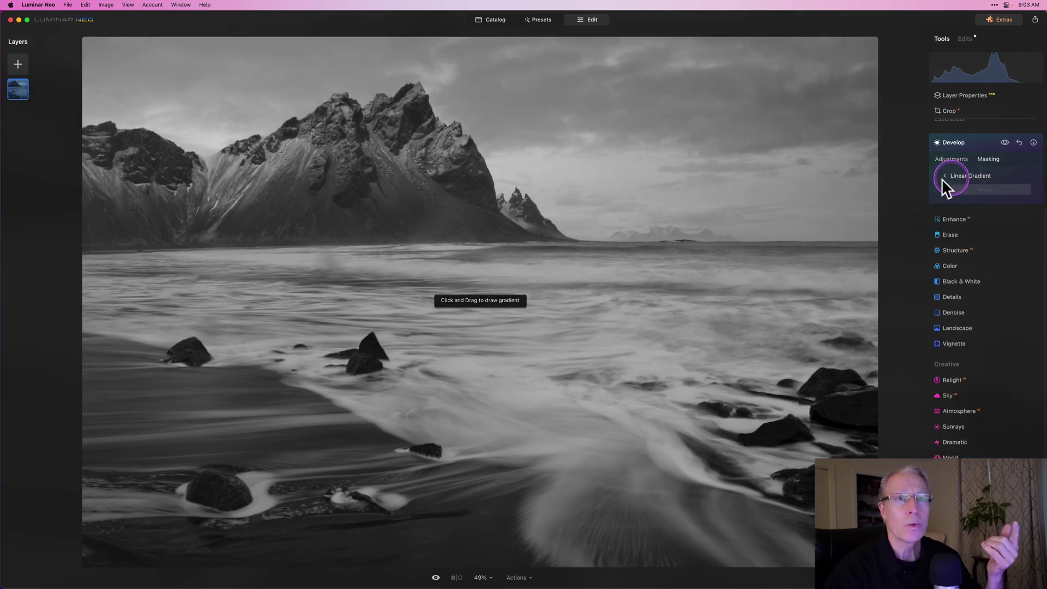
click(945, 177)
click(955, 212)
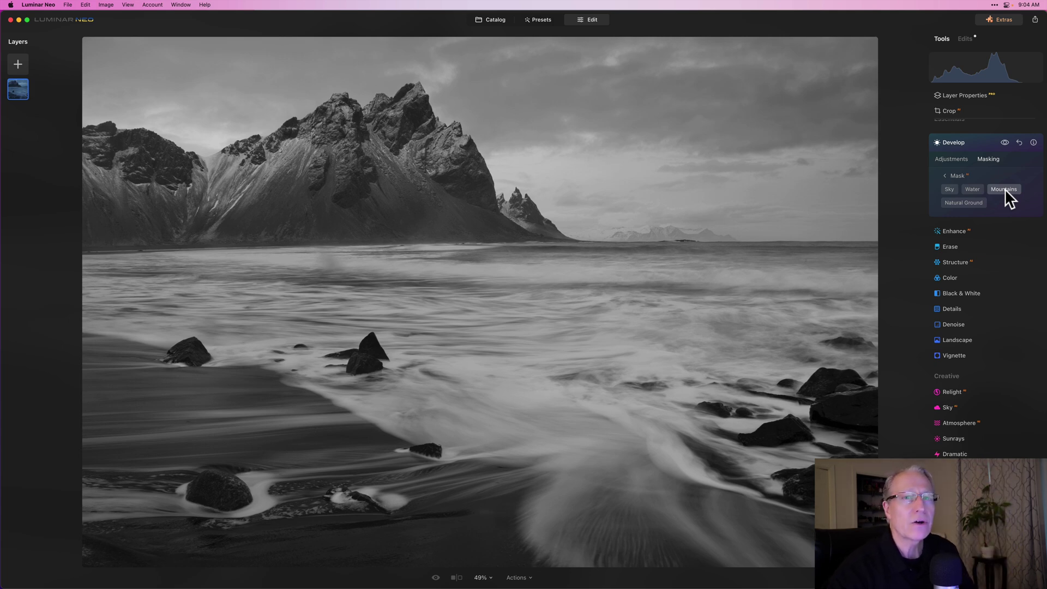
- Deselect Mountains in the Develop AI mask, leaving only the sky above the peaks
click(1005, 189)
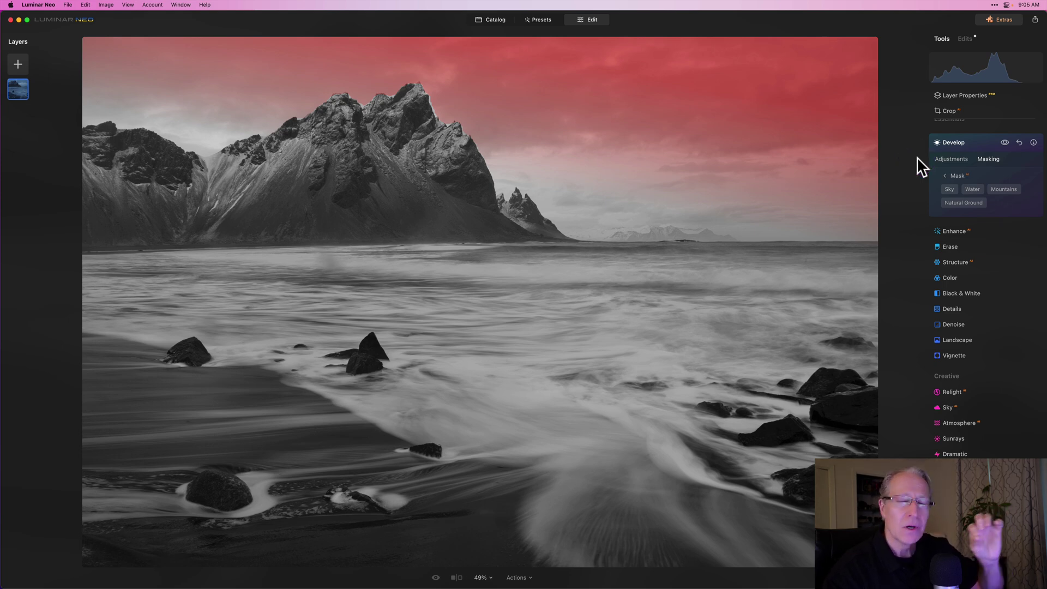
- Paint a brush mask over the mountain peak with size 28, softness 100 and strength 46
click(945, 174)
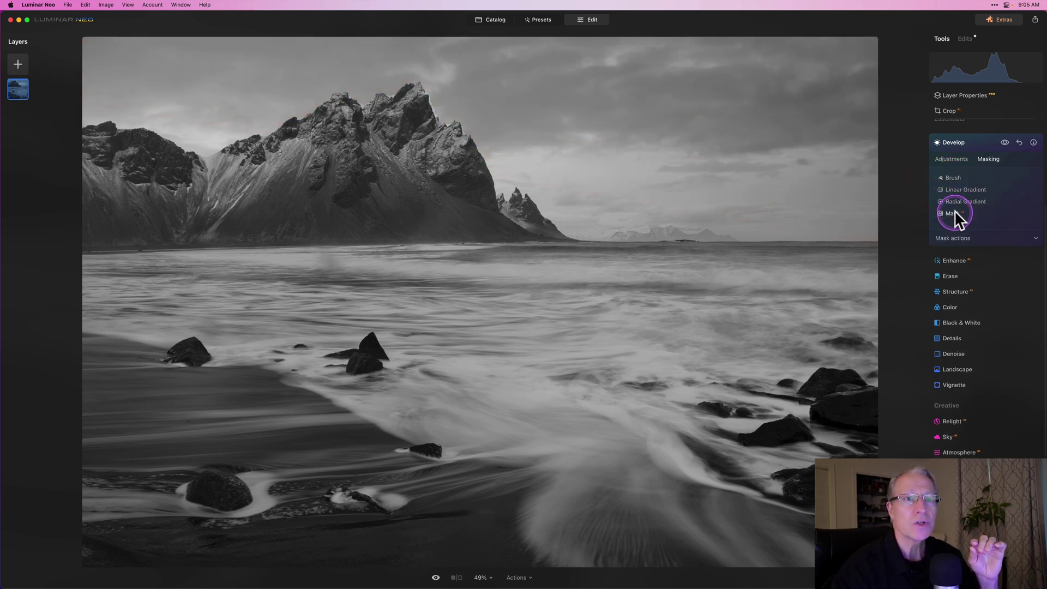
click(954, 177)
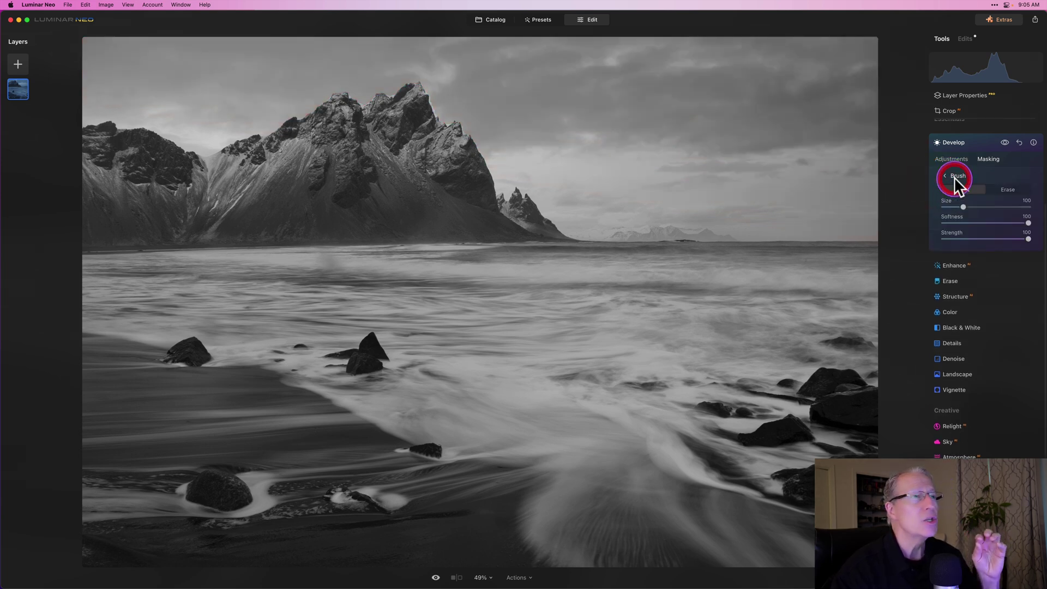
click(985, 238)
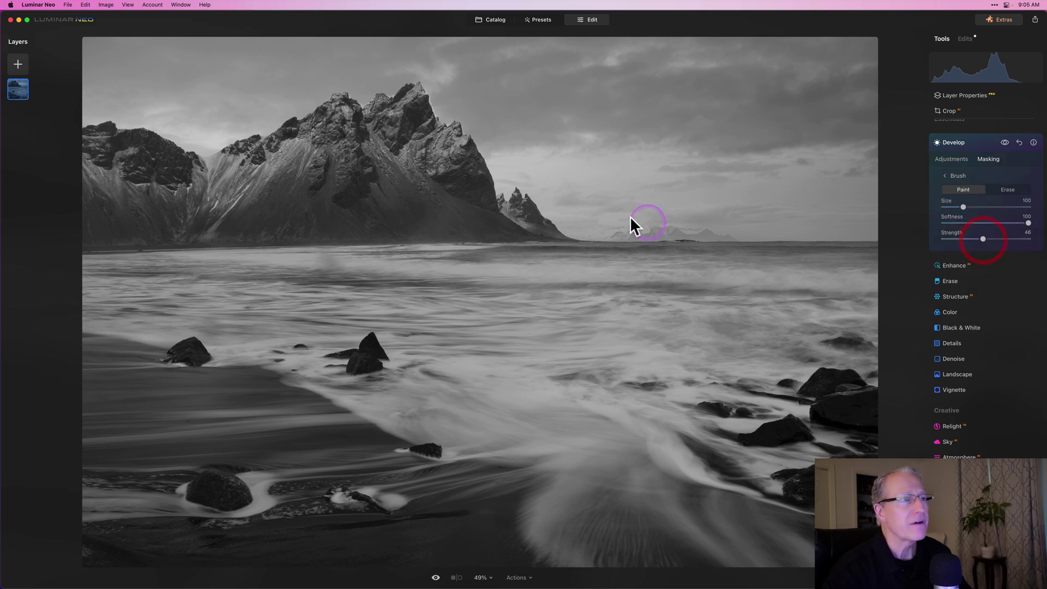
key(bracketleft)
key(bracketleft)
key(bracketleft)
key(bracketleft)
key(bracketleft)
key(bracketleft)
key(bracketleft)
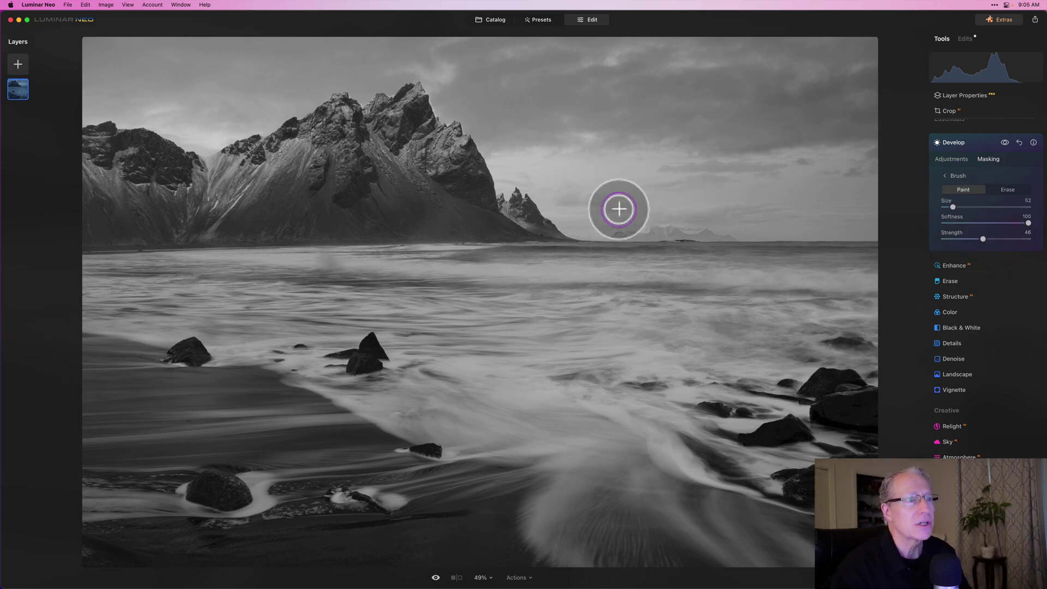
mouse_move(464, 163)
mouse_down()
mouse_move(447, 117)
mouse_move(467, 133)
mouse_move(435, 113)
mouse_move(419, 77)
mouse_move(362, 101)
mouse_move(323, 98)
mouse_move(287, 122)
mouse_up()
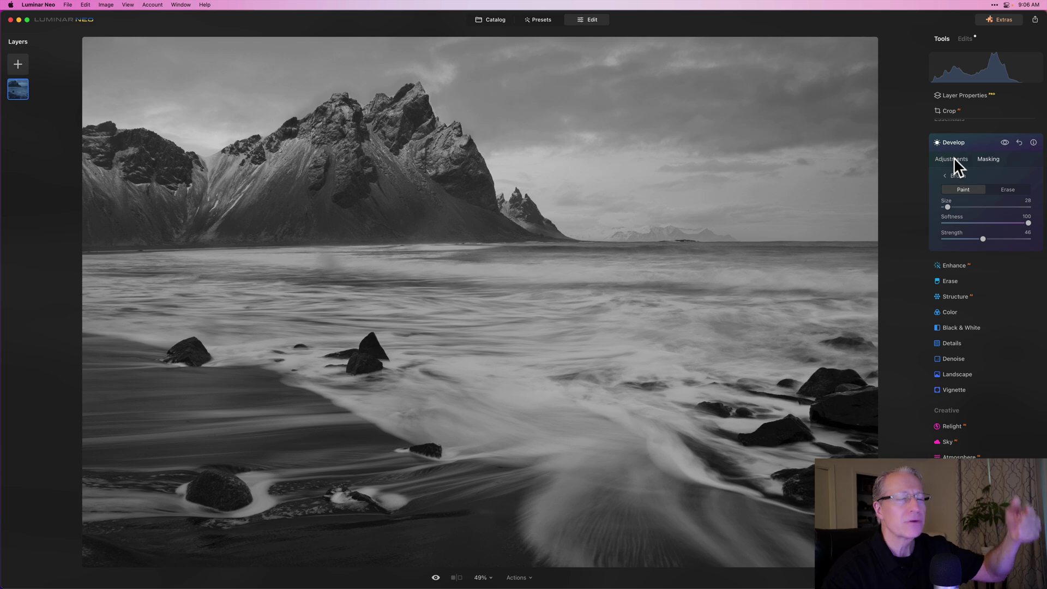
- Compare the Develop edits on and off, then pick the Water mask from the AI mask options
click(1005, 141)
click(1005, 141)
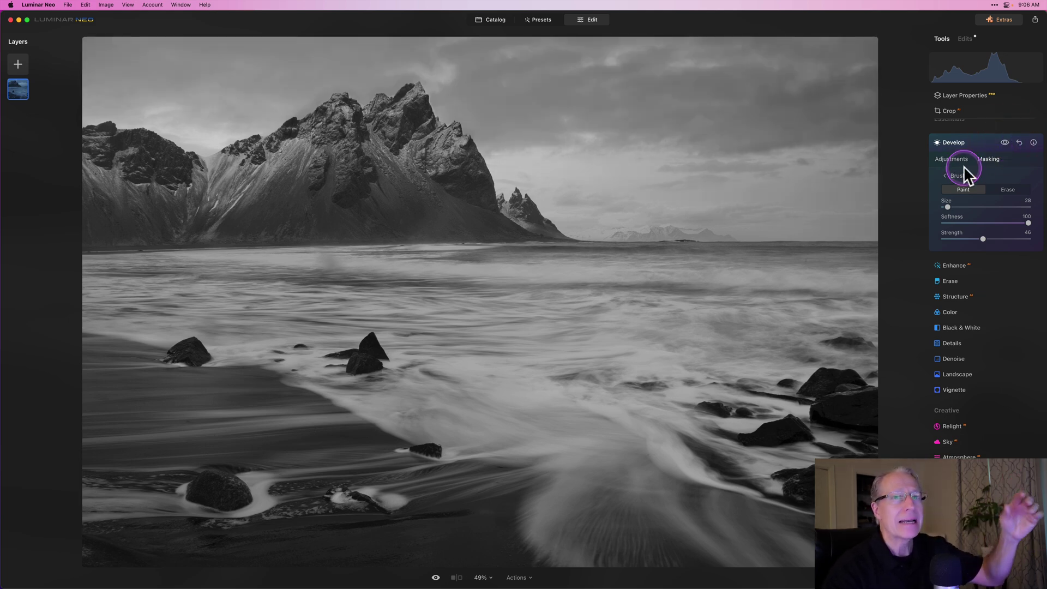
click(948, 159)
click(968, 142)
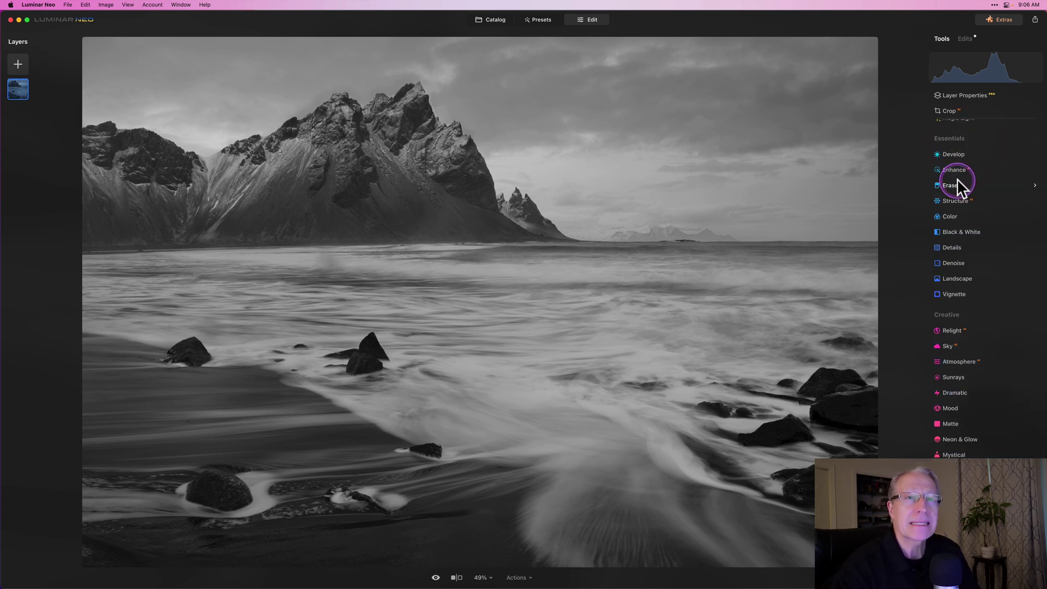
click(954, 154)
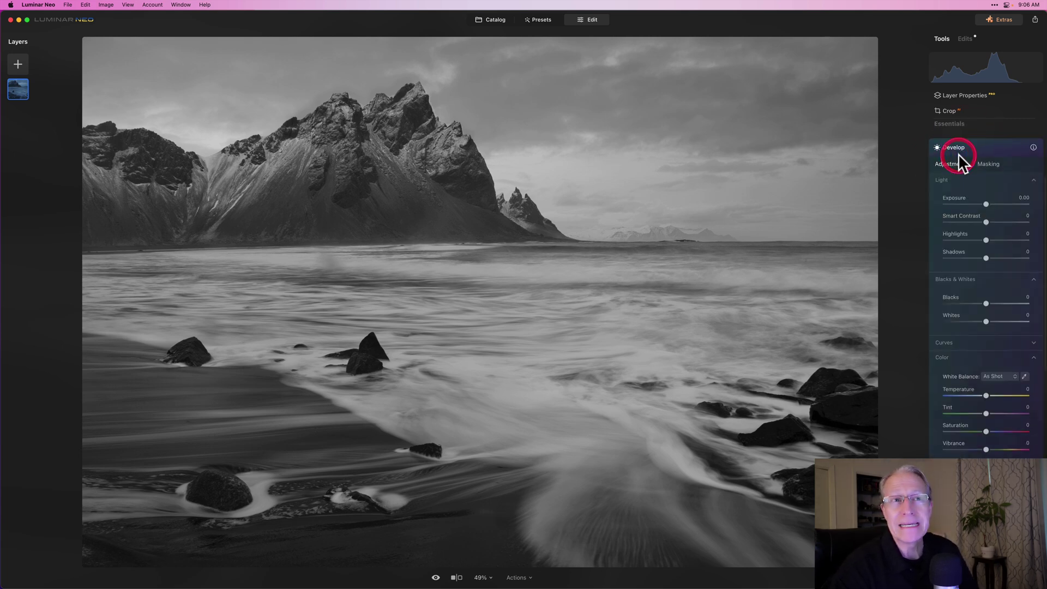
click(989, 164)
click(954, 217)
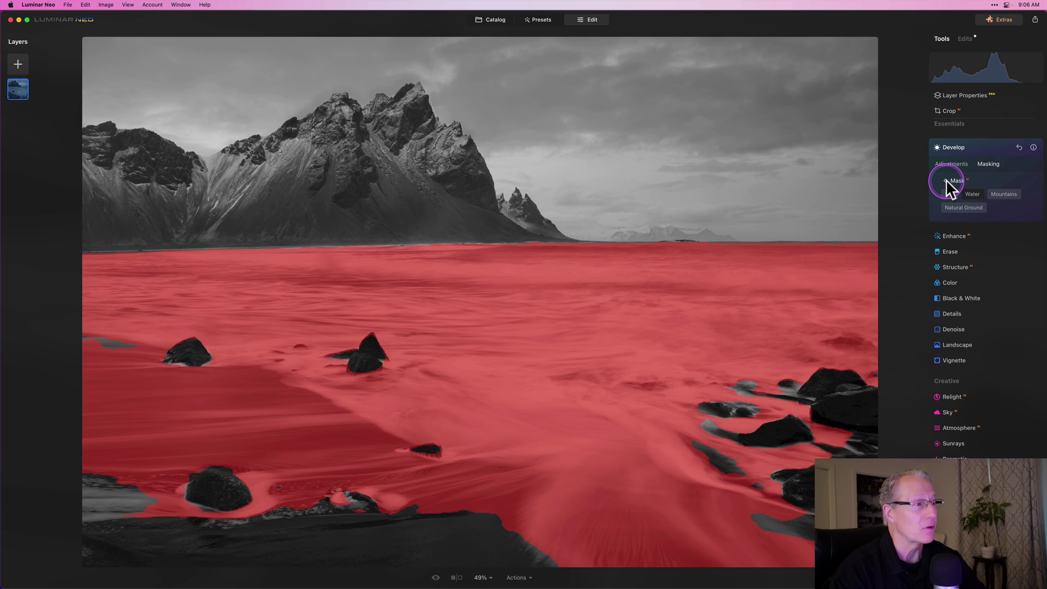
click(946, 180)
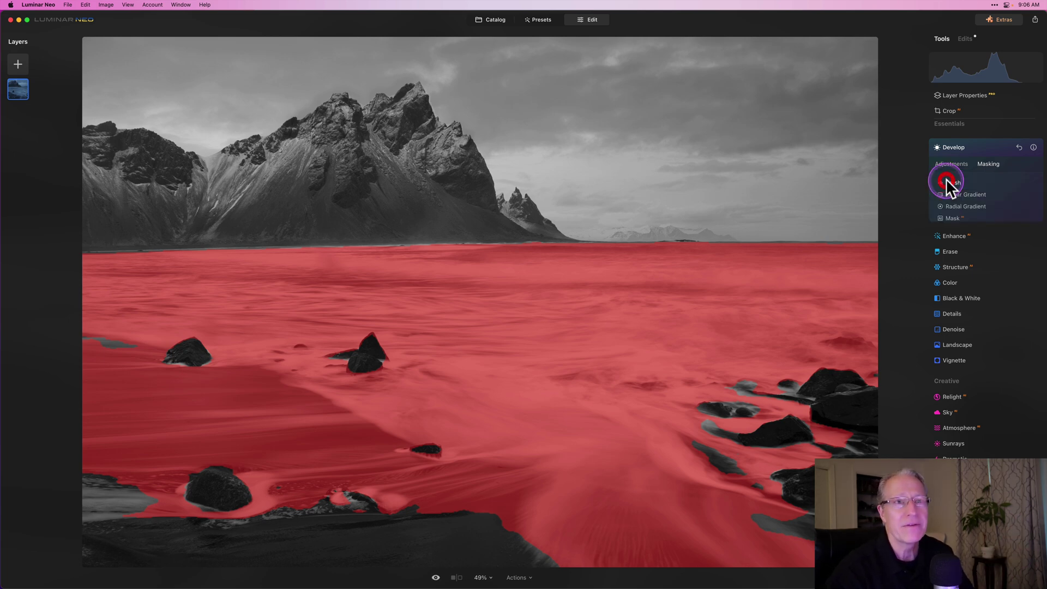
- Raise Whites to 18 for the masked sea and surf, comparing before and after
click(951, 165)
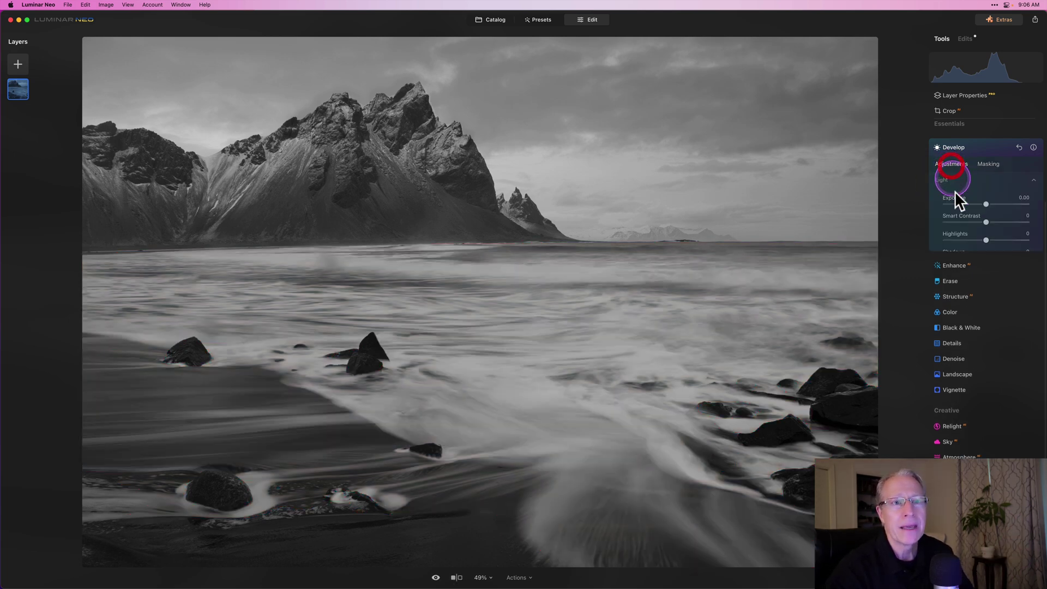
click(982, 304)
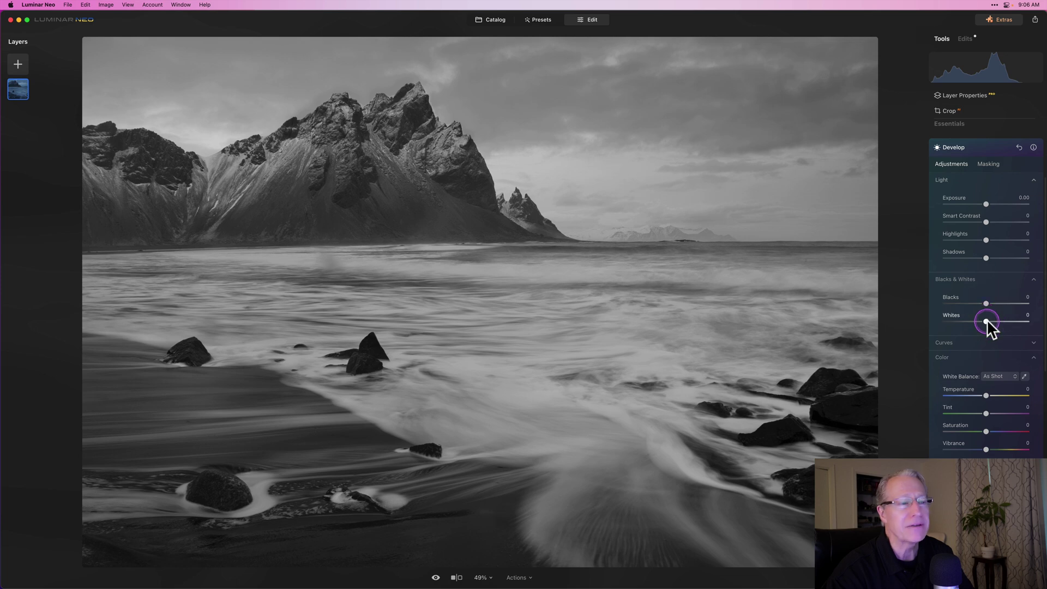
drag(987, 321, 989, 321)
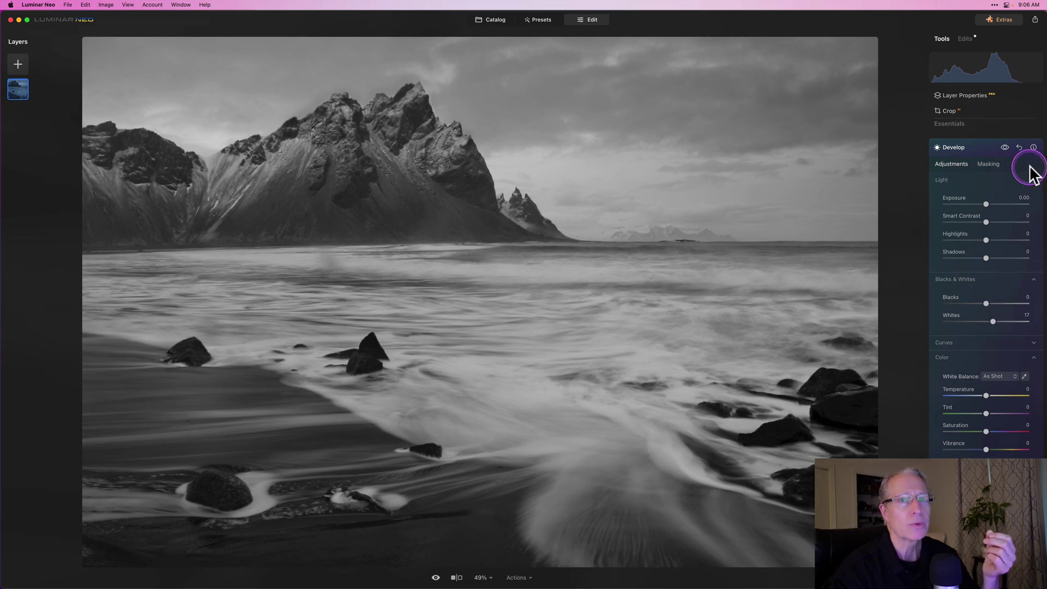
click(1003, 146)
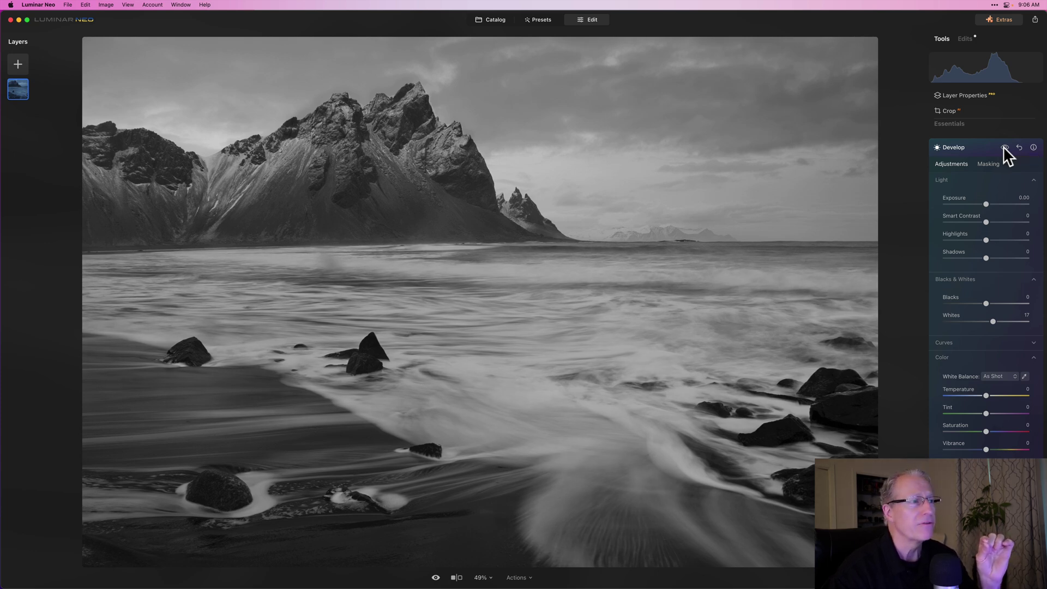
click(1003, 146)
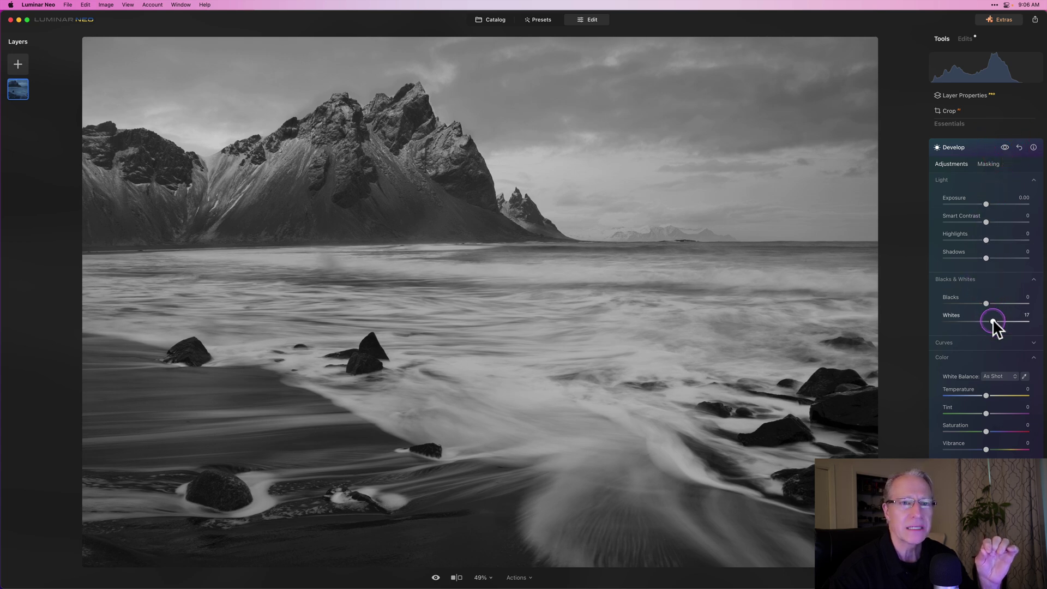
drag(993, 319, 993, 319)
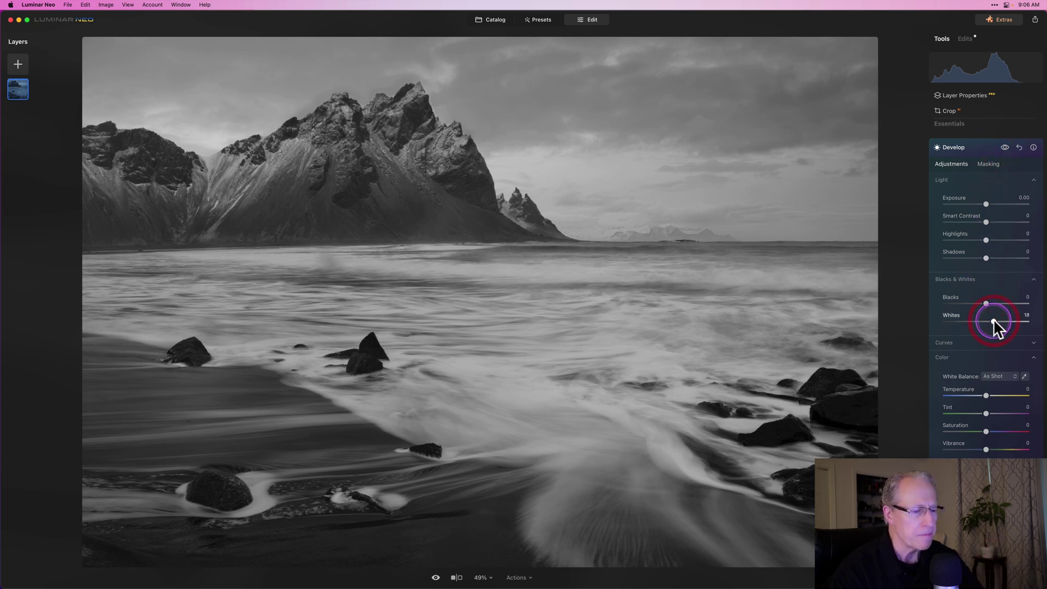
- Brush a mask across the lower foreground beach, enlarging the brush to size 124
click(977, 150)
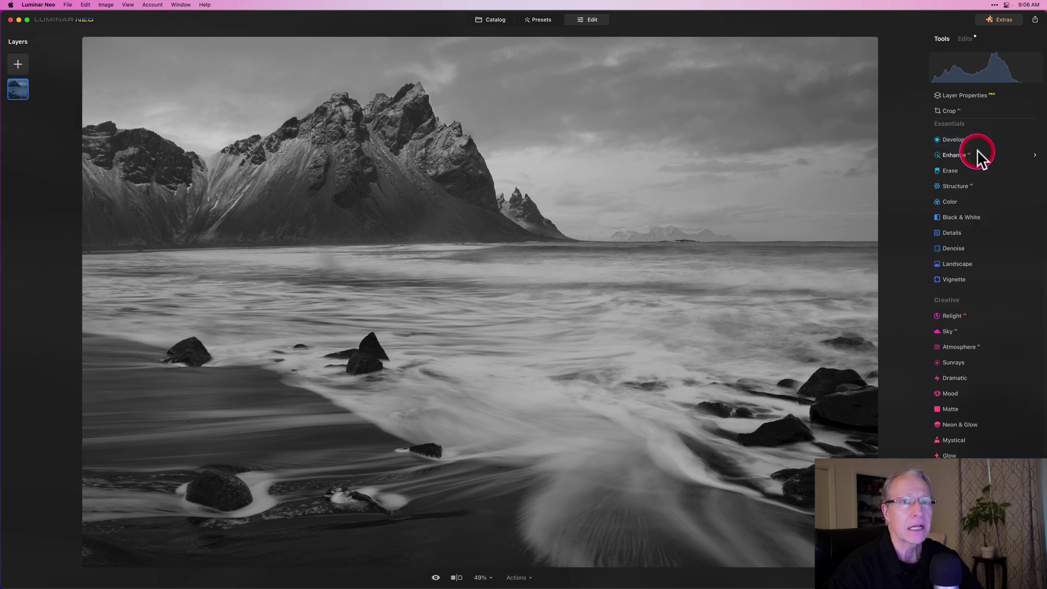
click(954, 139)
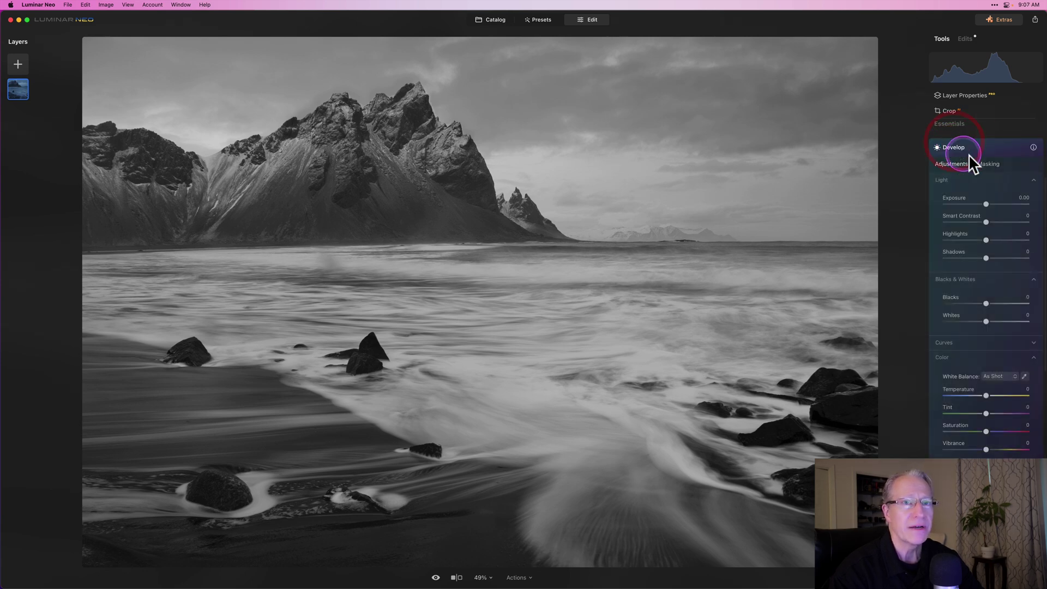
click(989, 165)
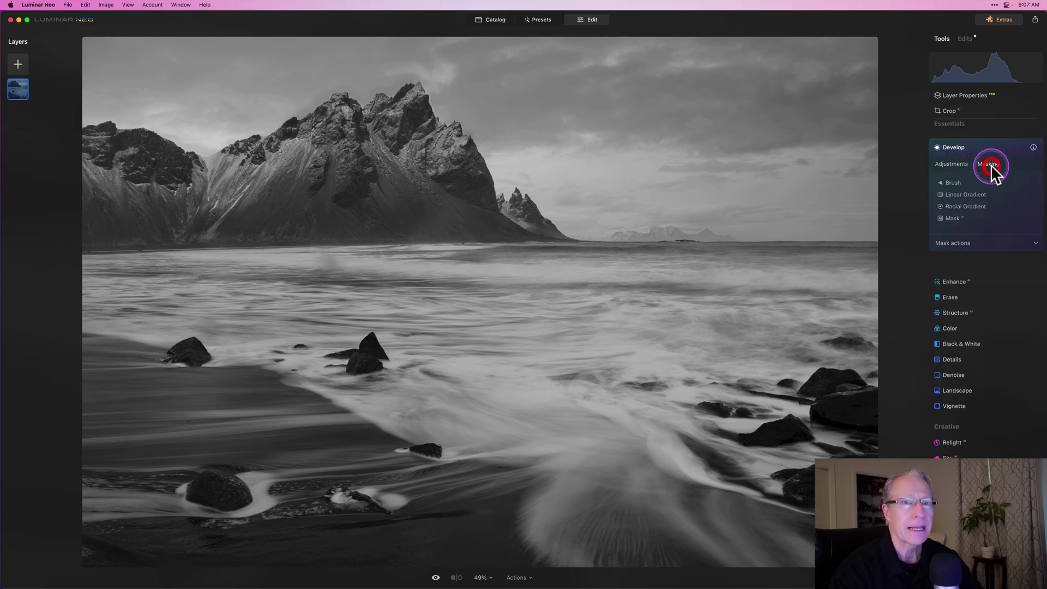
click(962, 181)
mouse_move(658, 499)
mouse_down()
mouse_move(568, 485)
mouse_move(555, 527)
mouse_move(606, 561)
mouse_move(601, 523)
mouse_move(614, 497)
mouse_move(643, 483)
mouse_move(725, 541)
mouse_move(716, 516)
mouse_move(805, 535)
mouse_move(775, 546)
mouse_move(717, 512)
mouse_move(715, 527)
mouse_move(758, 556)
mouse_move(690, 506)
mouse_move(588, 472)
mouse_move(537, 519)
mouse_move(548, 486)
mouse_move(413, 483)
mouse_move(377, 469)
mouse_move(266, 496)
mouse_up()
key(bracketright)
mouse_move(148, 505)
mouse_down()
mouse_move(81, 496)
mouse_move(87, 440)
mouse_move(150, 428)
mouse_up()
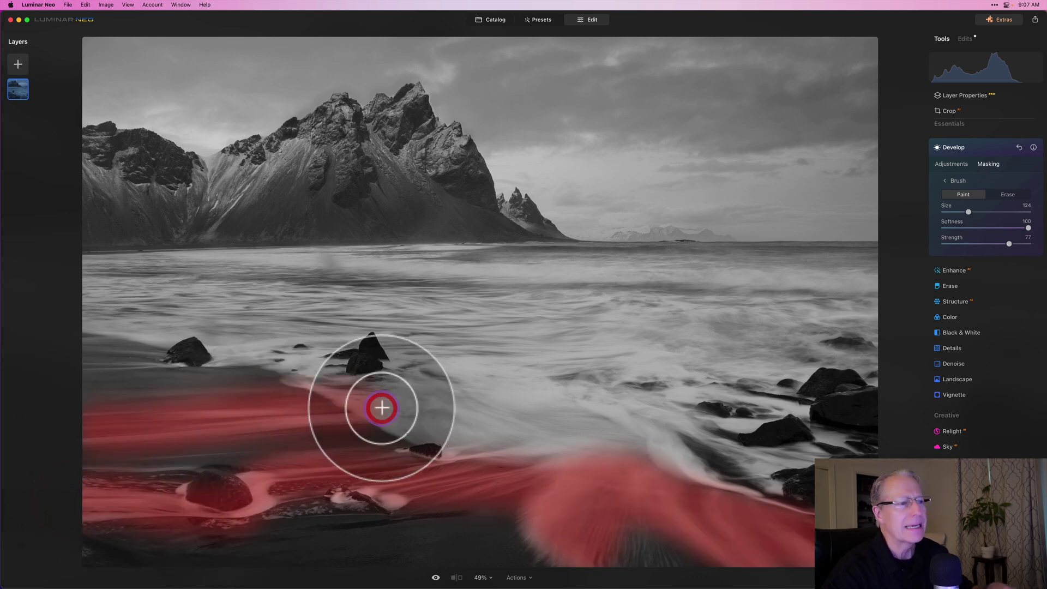
- Set Whites to 19 and Exposure to +0.34 for the painted beach, comparing before and after
click(951, 164)
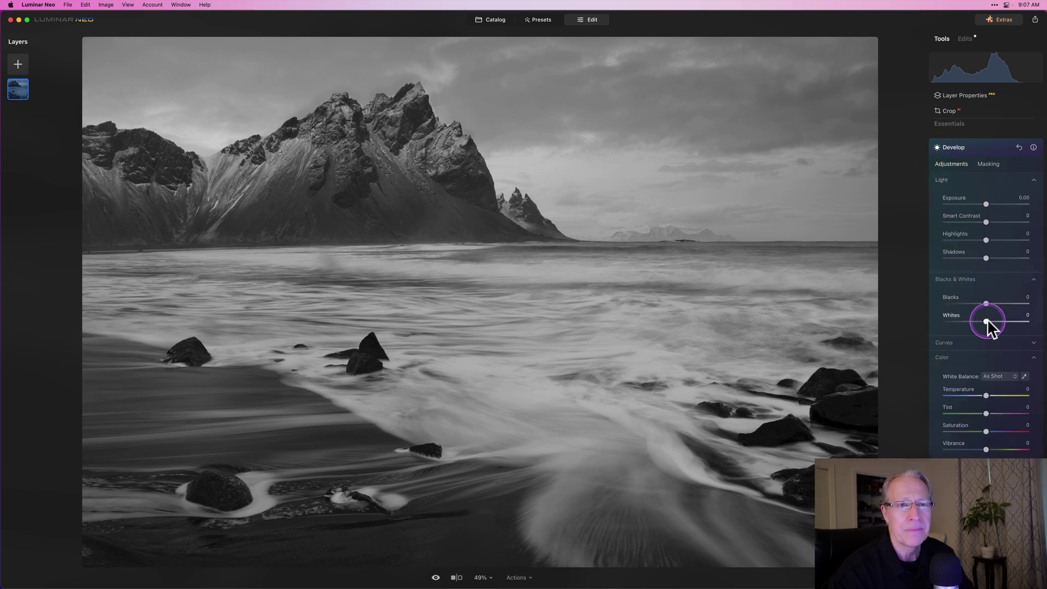
drag(988, 321, 990, 321)
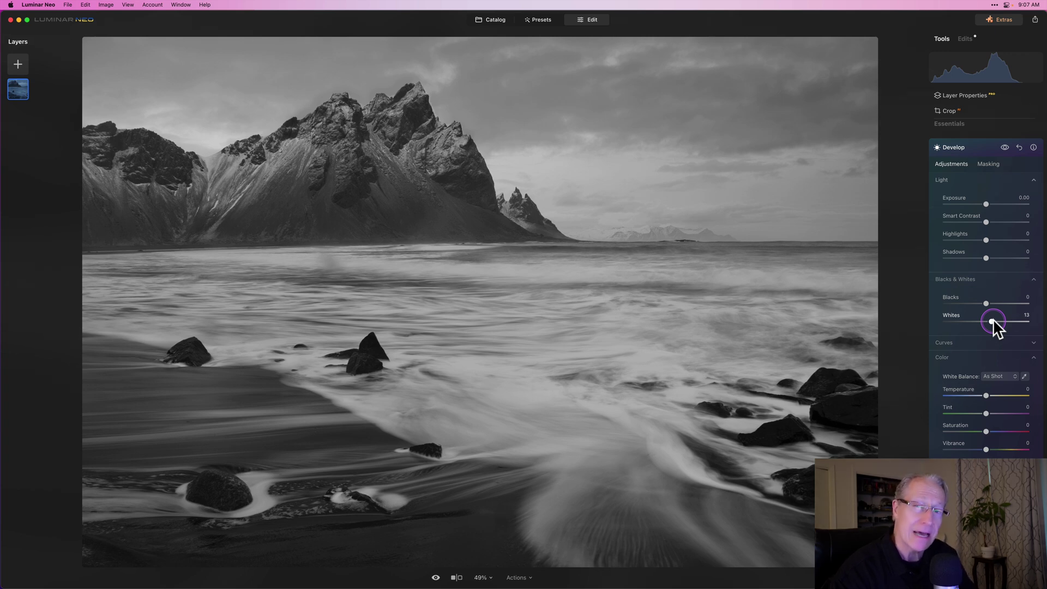
drag(993, 319, 994, 321)
click(990, 201)
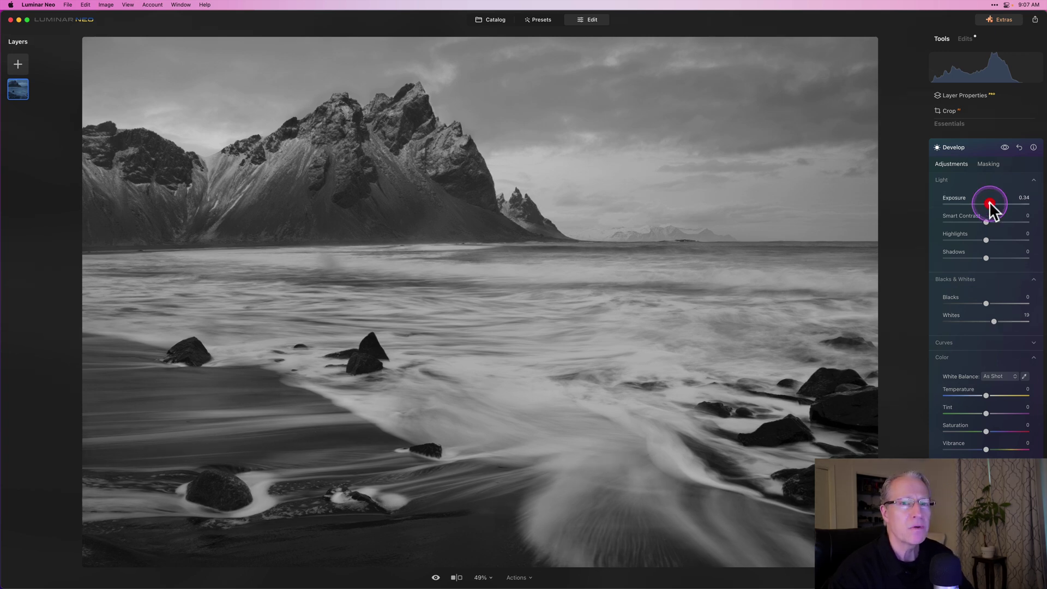
click(1006, 146)
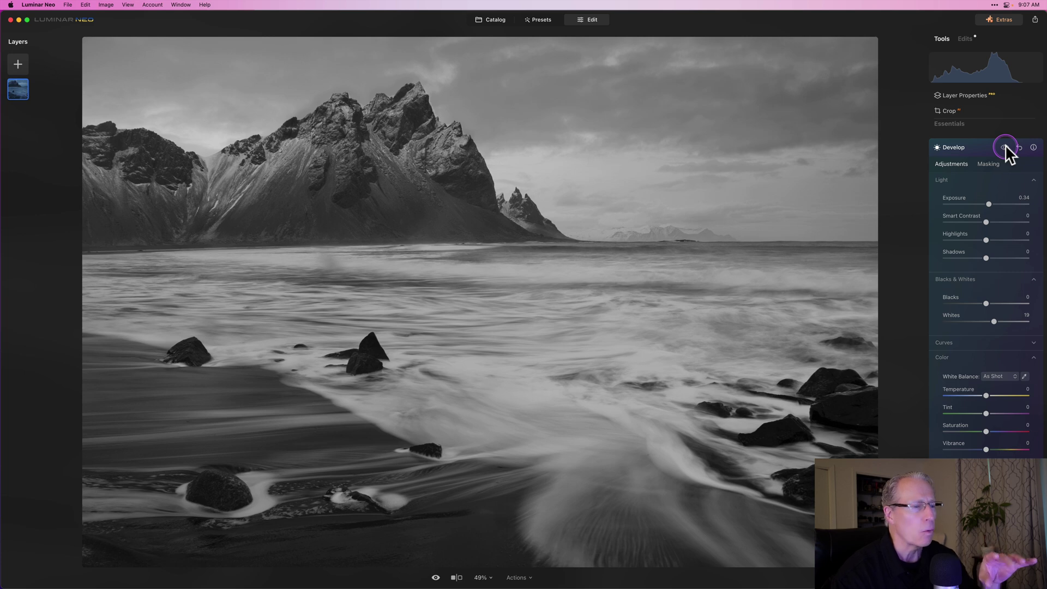
click(1005, 146)
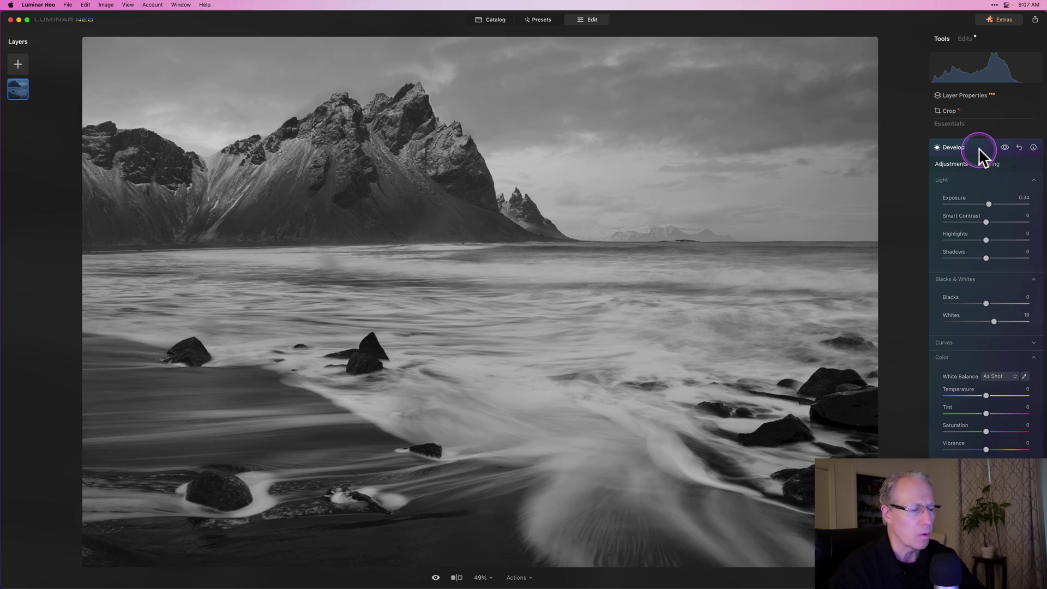
click(979, 149)
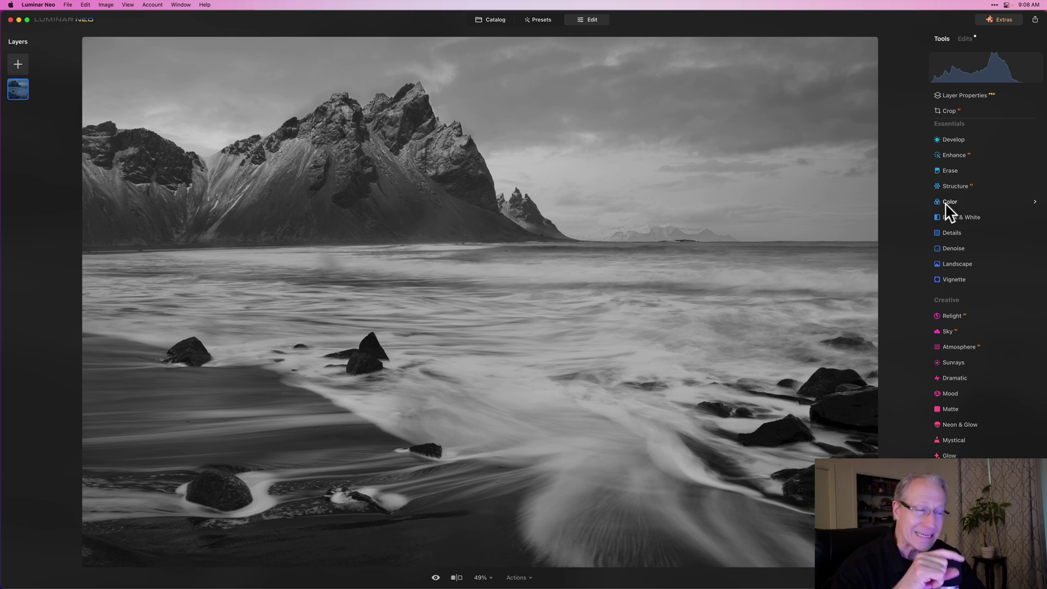
- Draw a linear gradient mask upward over the lower beach
click(962, 139)
click(990, 162)
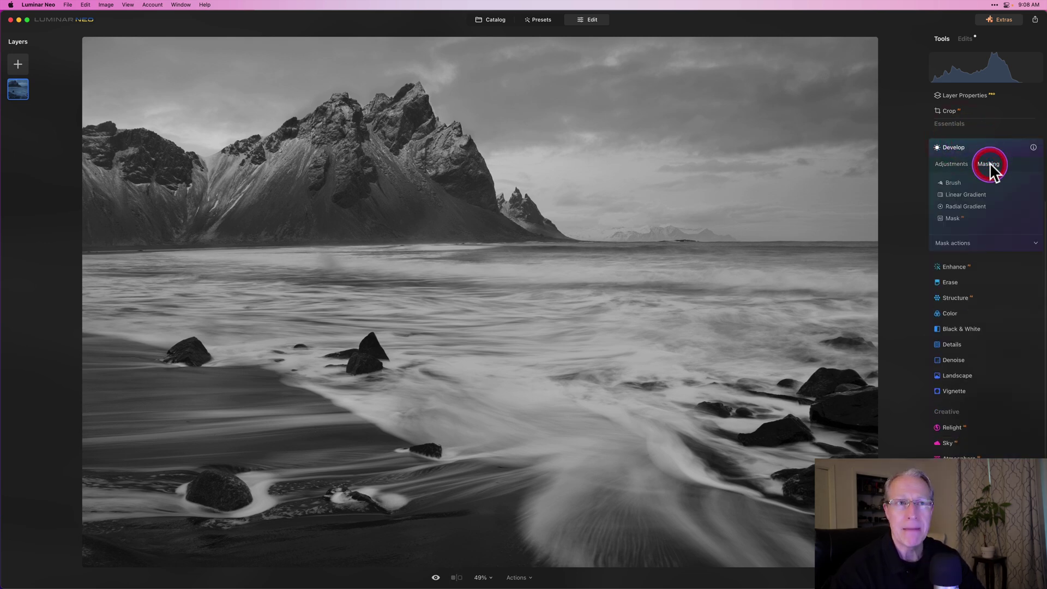
click(964, 194)
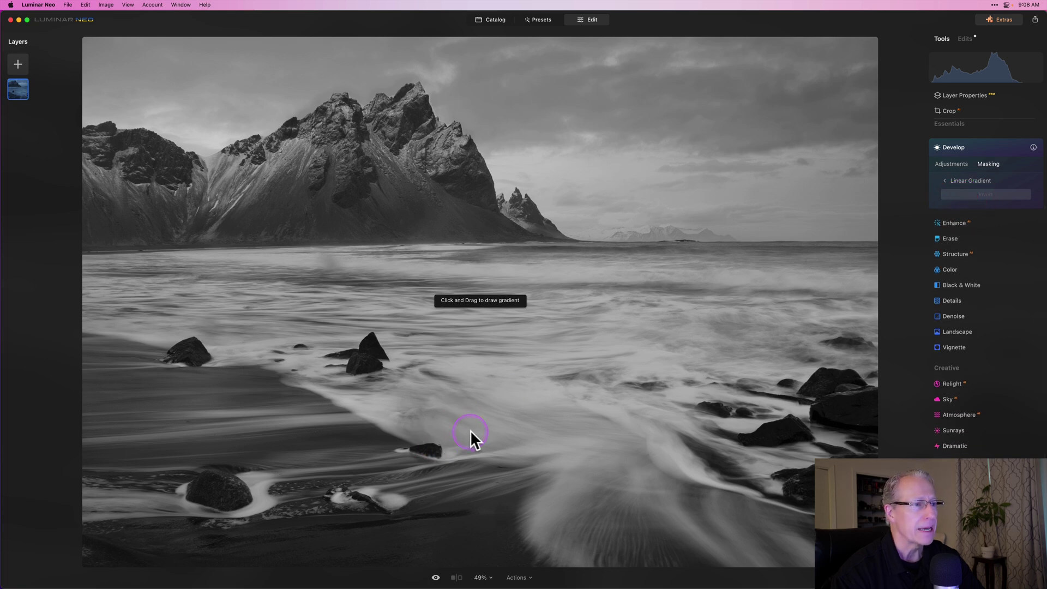
drag(470, 430, 481, 319)
- Set Blacks to -35 and Whites to 22 in the gradient area, comparing with edits off
click(953, 164)
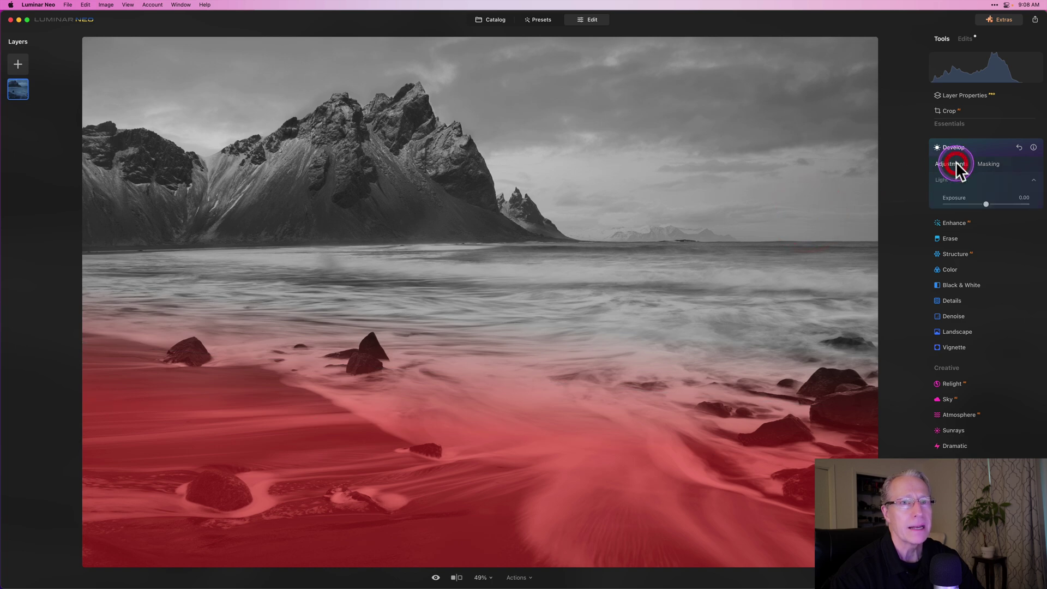
drag(985, 303, 976, 303)
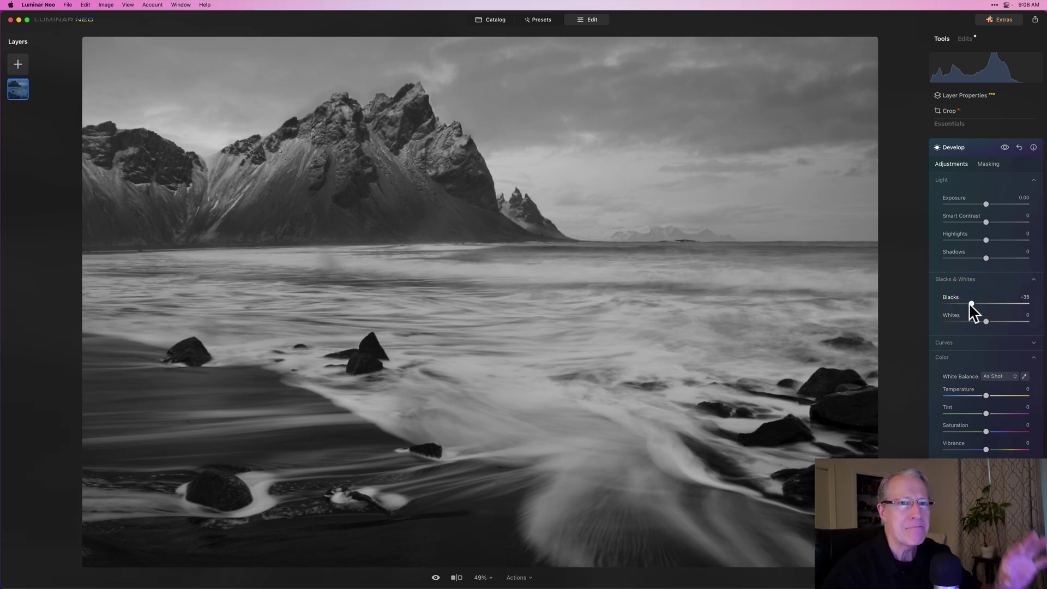
click(1005, 147)
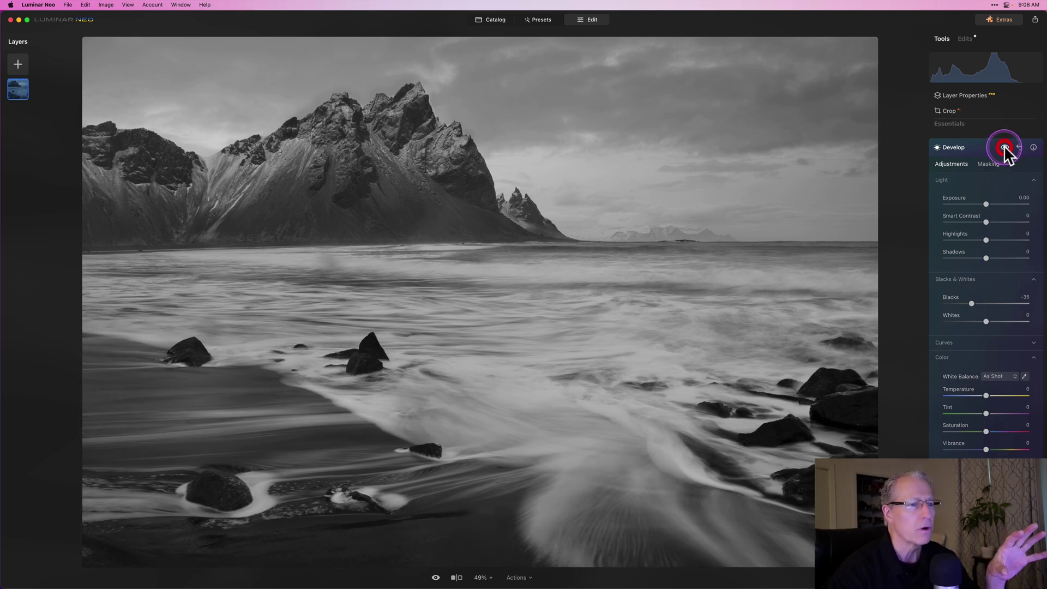
click(1004, 146)
click(980, 309)
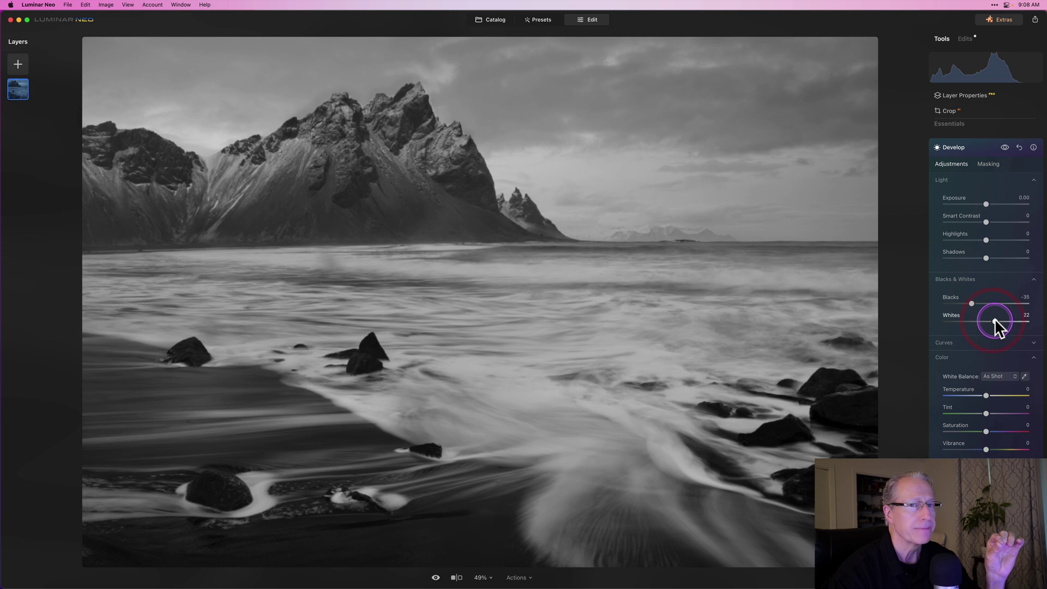
click(1004, 148)
click(1005, 147)
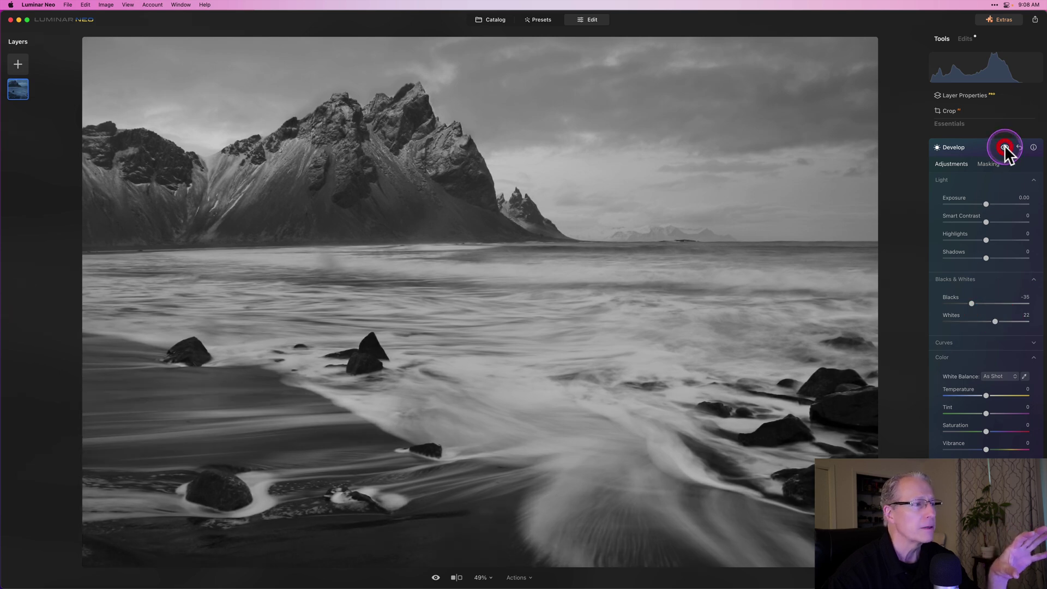
- Start a brush-masked Develop adjustment, strength about 75 and size 76, painting the mountain peak
click(976, 150)
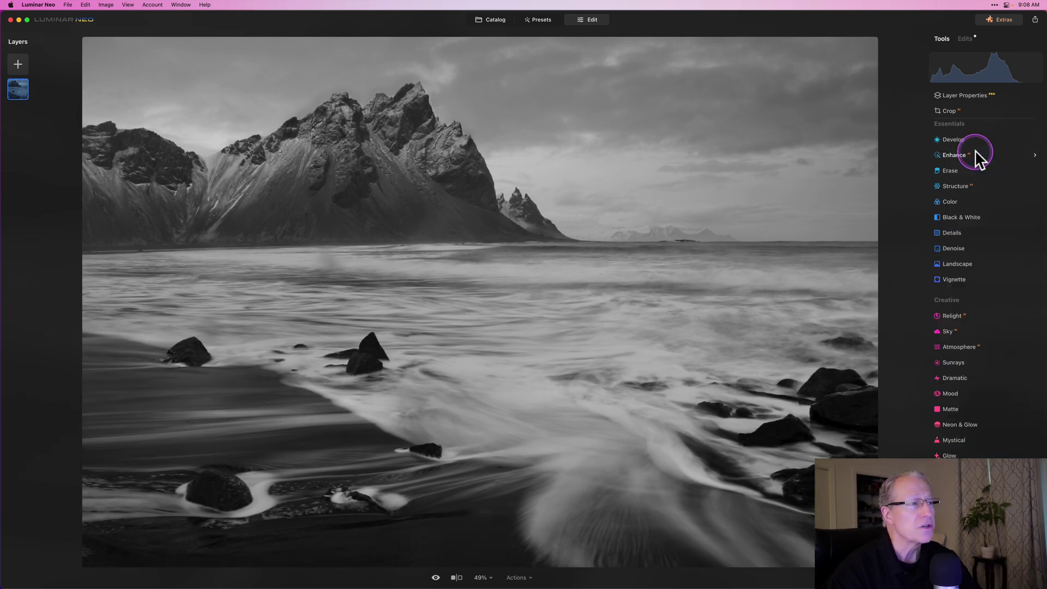
click(958, 185)
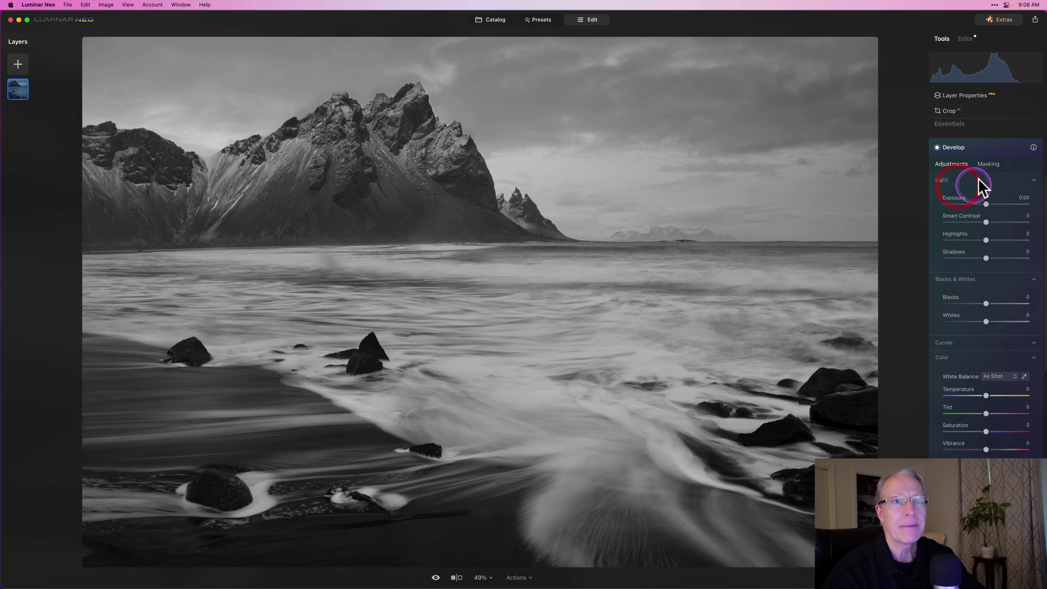
click(987, 162)
click(954, 182)
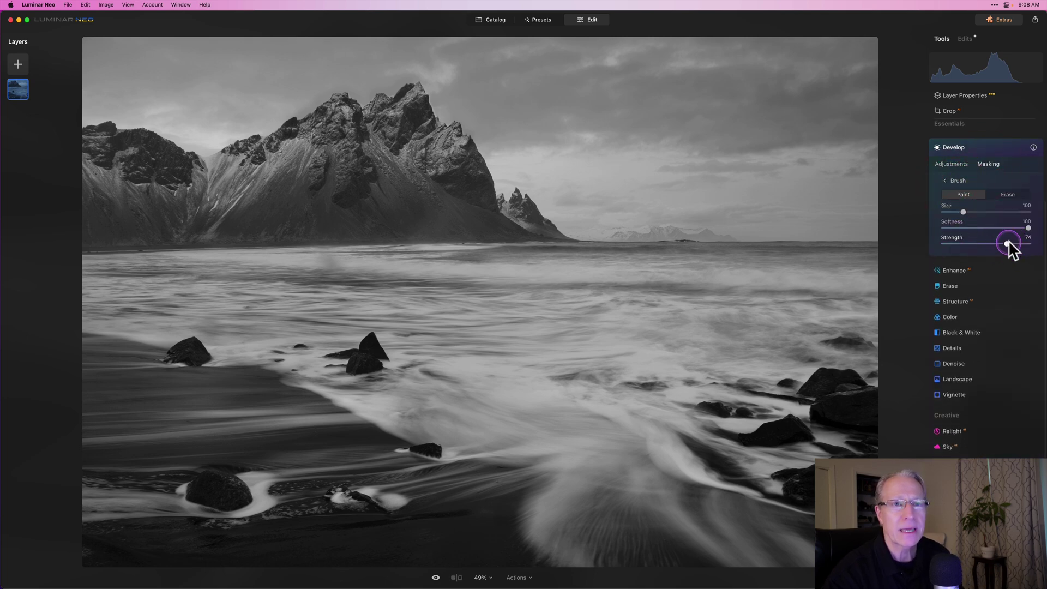
drag(1010, 243, 1008, 244)
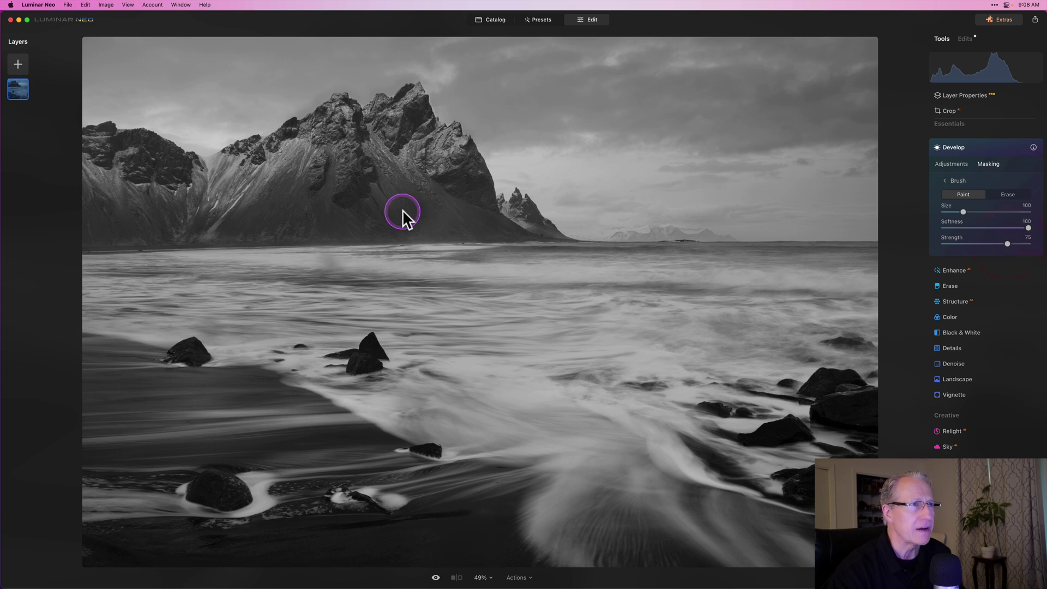
key([)
key([)
key([)
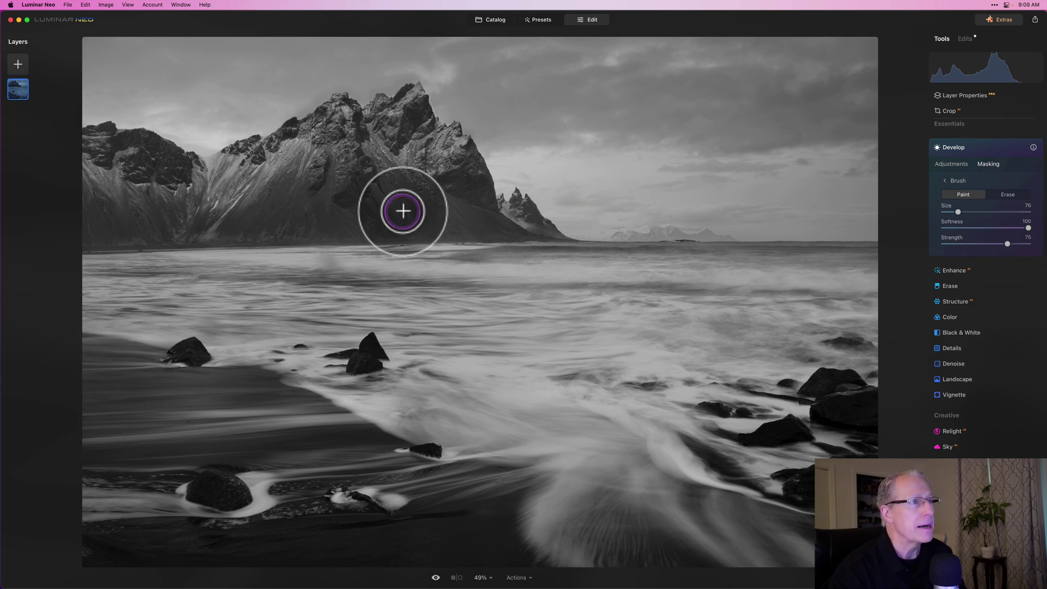
mouse_move(433, 161)
mouse_down()
mouse_move(448, 144)
mouse_move(451, 155)
mouse_move(412, 156)
mouse_move(383, 134)
mouse_move(384, 120)
mouse_up()
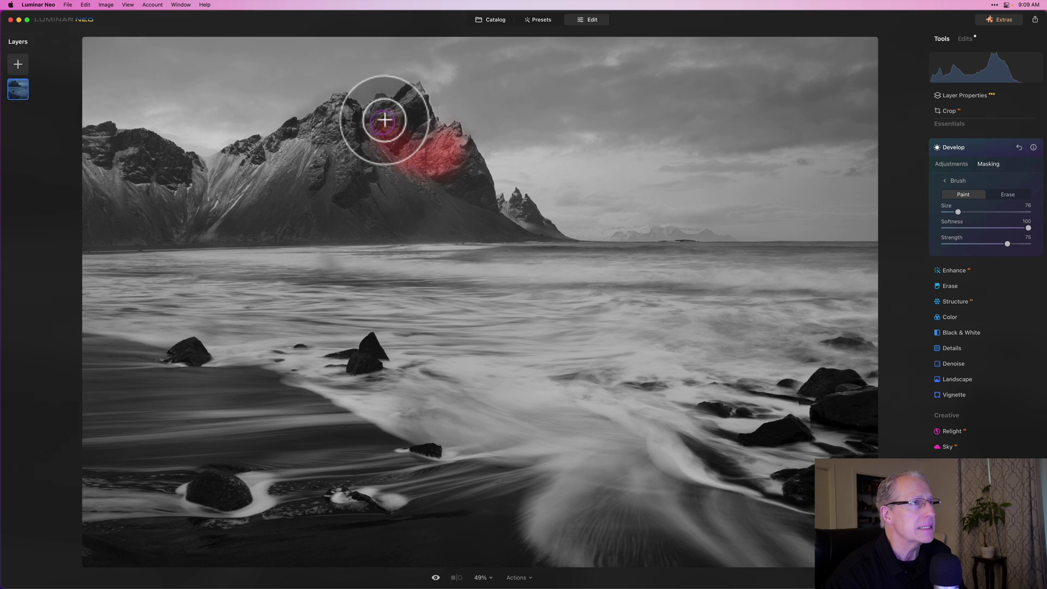
- Extend the mask with a size 52 brush over the peak tip, slopes and left ridges
key([)
key([)
key([)
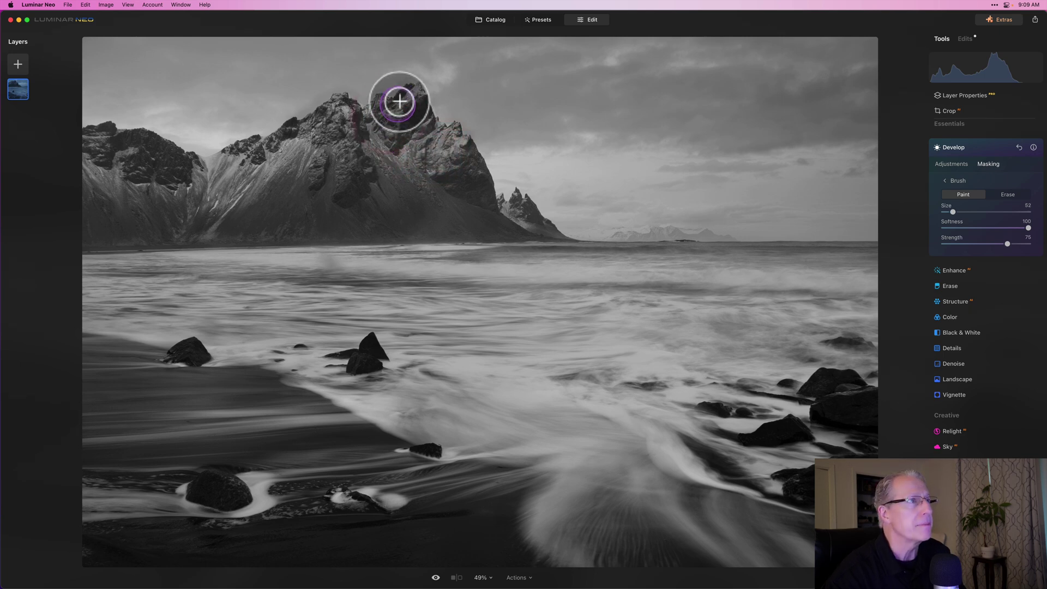
mouse_move(411, 89)
mouse_down()
mouse_move(392, 105)
mouse_move(344, 110)
mouse_move(370, 145)
mouse_move(346, 140)
mouse_move(345, 122)
mouse_up()
mouse_move(346, 164)
mouse_down()
mouse_move(340, 140)
mouse_move(310, 150)
mouse_move(315, 121)
mouse_move(288, 157)
mouse_up()
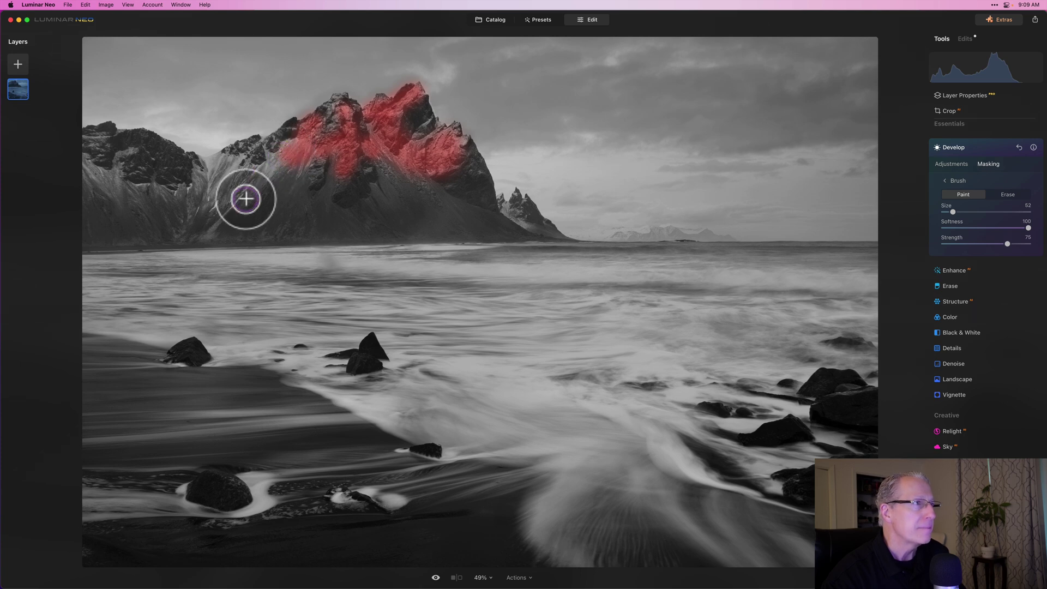
mouse_move(246, 198)
mouse_down()
mouse_move(247, 169)
mouse_move(227, 199)
mouse_move(229, 164)
mouse_move(213, 164)
mouse_move(208, 201)
mouse_up()
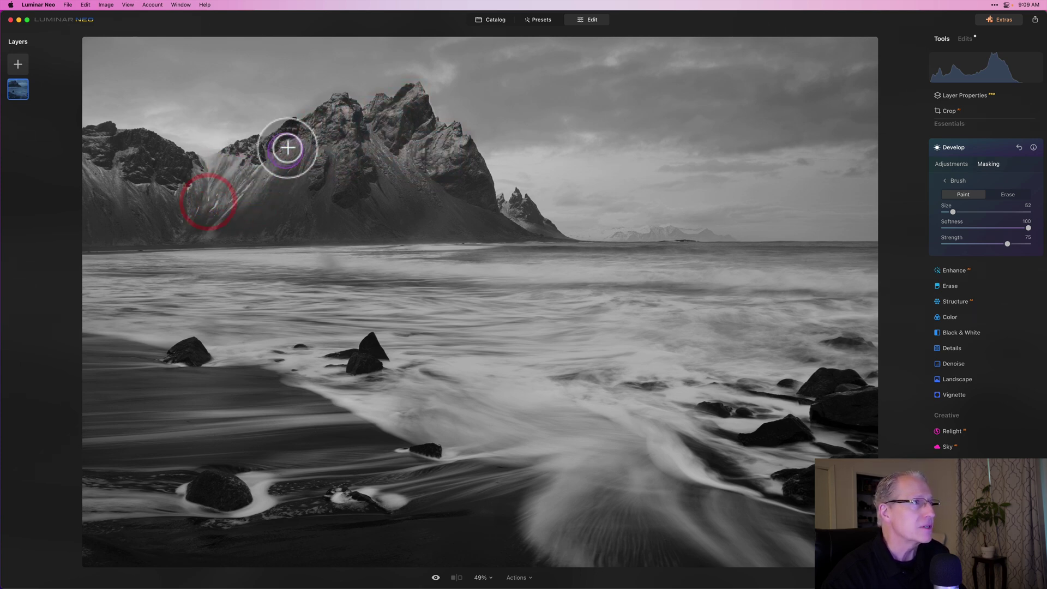
drag(297, 148, 317, 166)
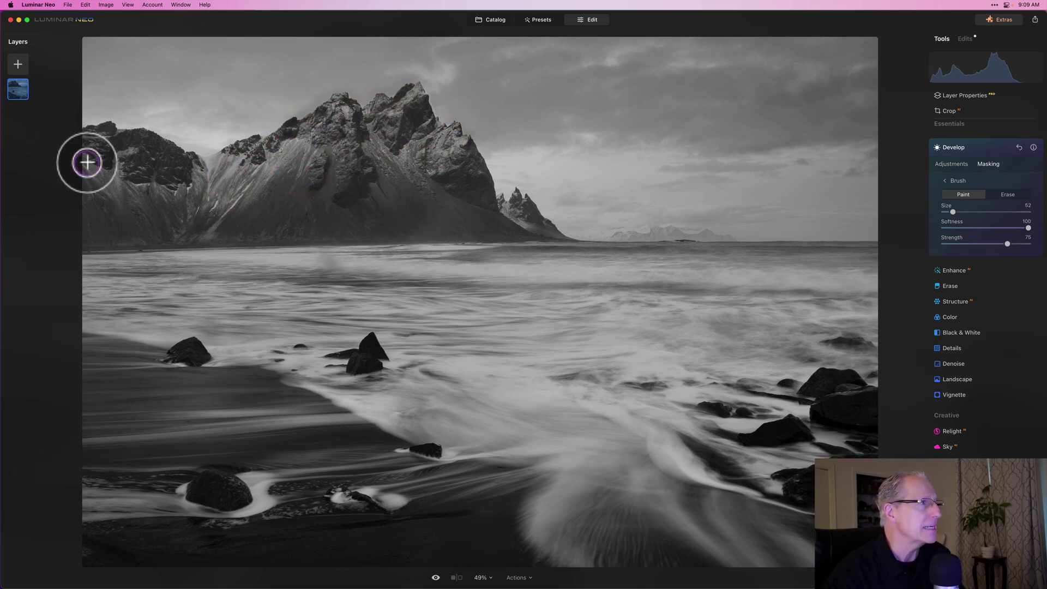
drag(87, 162, 122, 187)
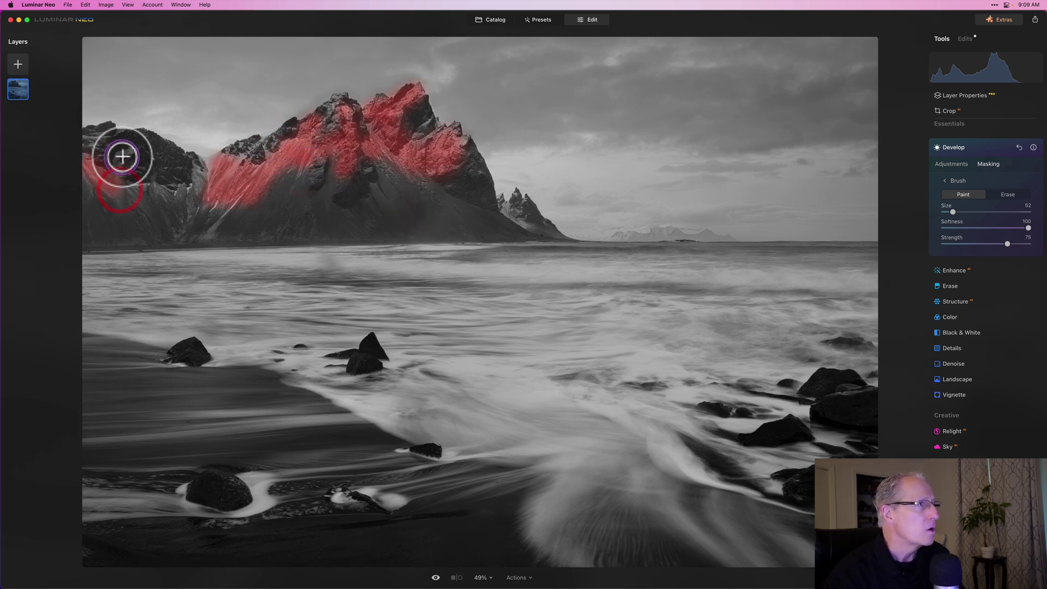
click(119, 171)
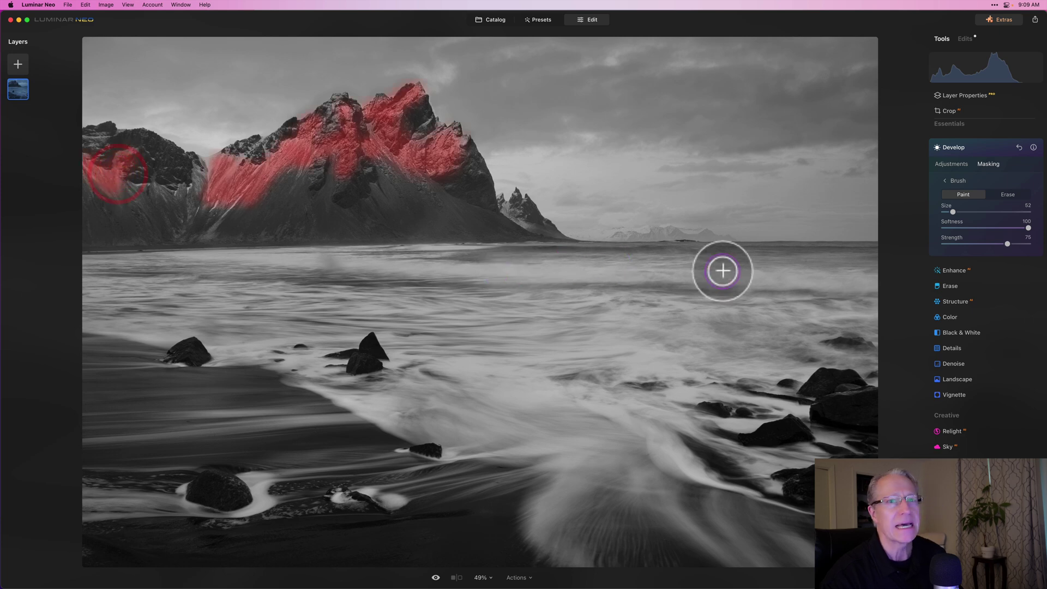
- Raise Exposure to 0.45 on the masked peaks and compare before and after
click(961, 163)
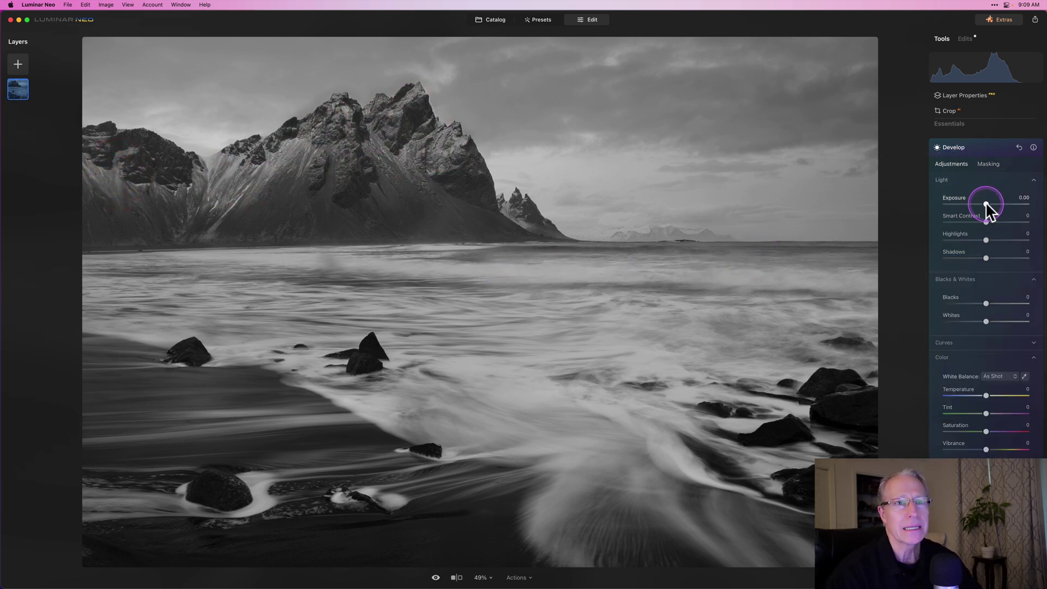
drag(986, 204, 988, 204)
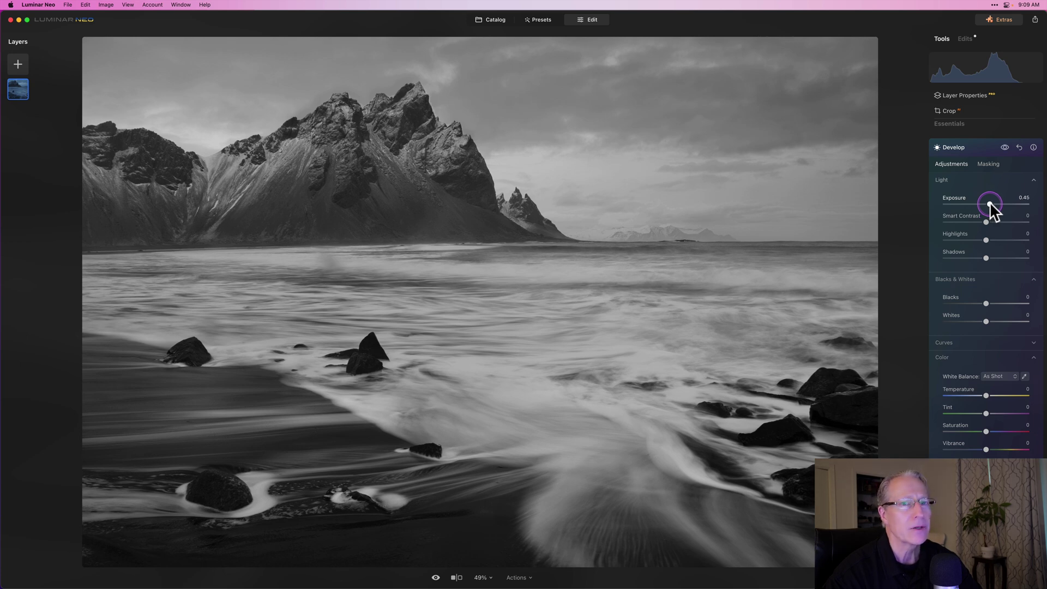
click(1005, 147)
click(1005, 148)
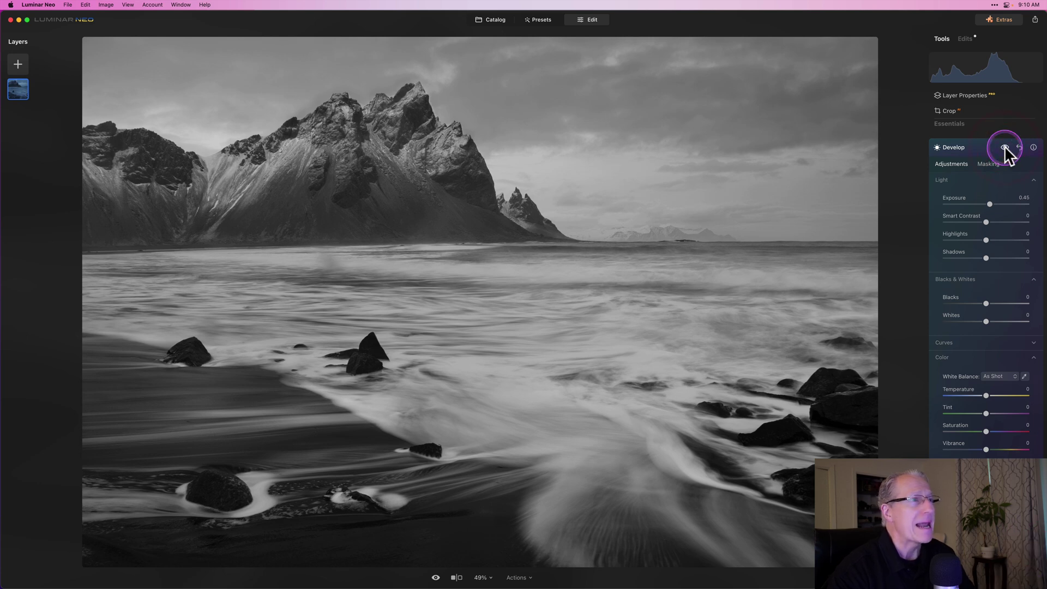
- Start a new brush-masked Develop adjustment and paint the mountain's right and lower flanks at size 76
click(980, 148)
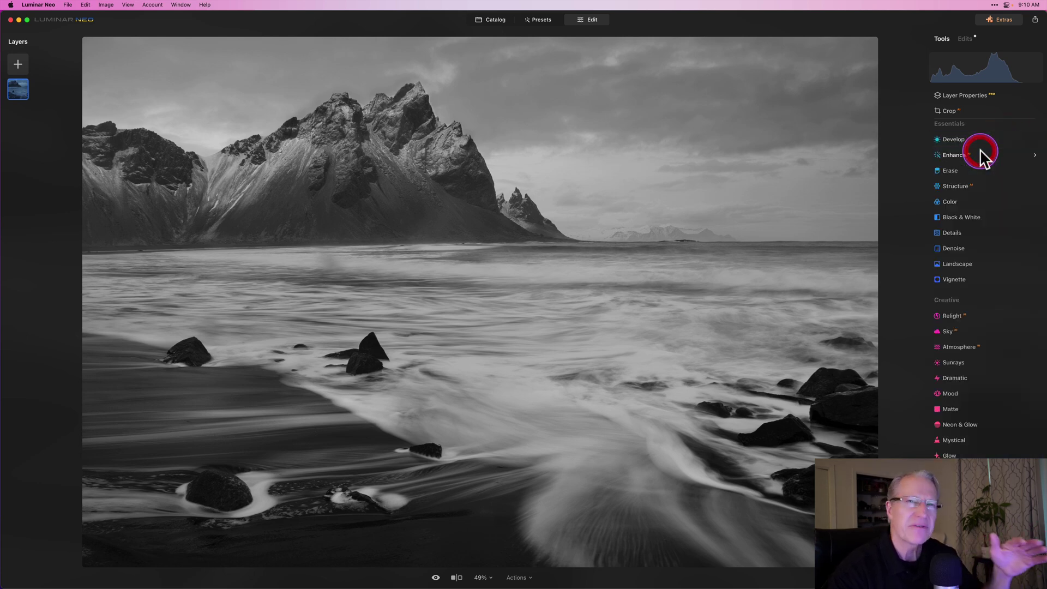
click(958, 141)
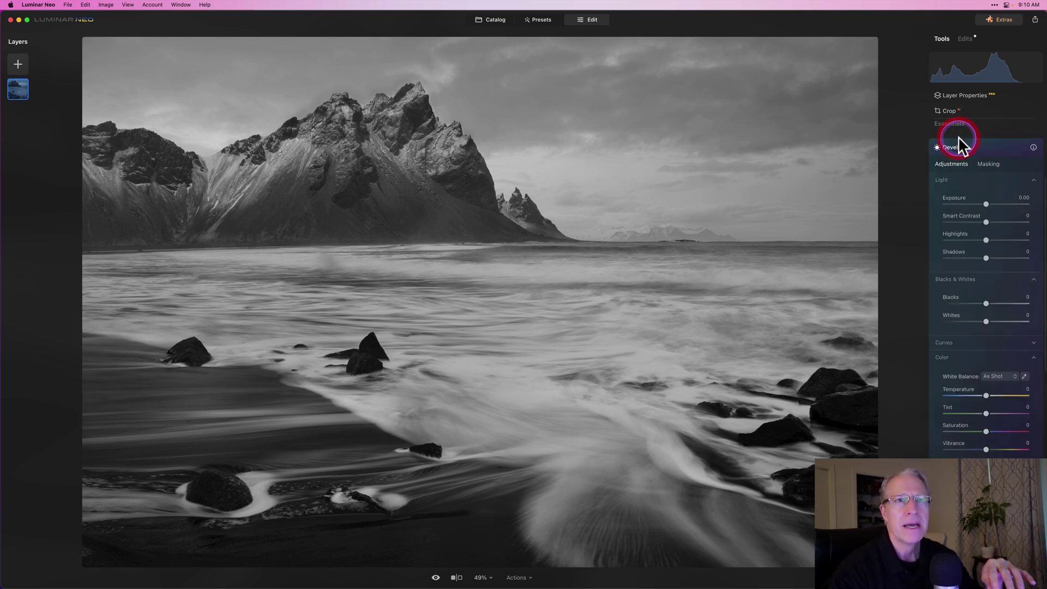
click(990, 163)
click(954, 182)
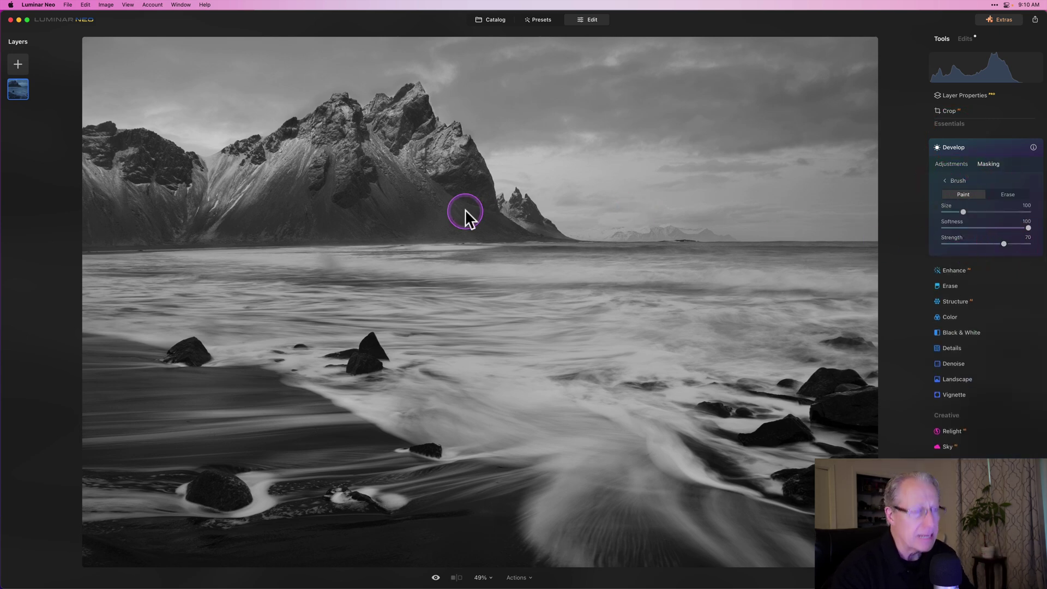
key(bracketleft)
key(bracketleft)
key(bracketleft)
key(bracketleft)
key(bracketleft)
key(bracketleft)
mouse_move(470, 177)
mouse_down()
mouse_move(509, 233)
mouse_move(427, 218)
mouse_move(373, 185)
mouse_move(372, 202)
mouse_move(441, 227)
mouse_move(379, 225)
mouse_move(353, 206)
mouse_move(363, 173)
mouse_move(333, 197)
mouse_move(332, 186)
mouse_move(287, 189)
mouse_move(231, 233)
mouse_move(373, 227)
mouse_move(262, 220)
mouse_move(306, 209)
mouse_move(401, 237)
mouse_move(427, 207)
mouse_move(449, 203)
mouse_up()
mouse_move(201, 219)
mouse_down()
mouse_move(91, 205)
mouse_move(85, 231)
mouse_move(159, 234)
mouse_move(110, 234)
mouse_move(89, 204)
mouse_move(176, 164)
mouse_move(117, 140)
mouse_move(103, 159)
mouse_move(259, 164)
mouse_up()
- Shrink the brush to size 28 and paint fine strokes along the mountain slope
key(bracketleft)
key(bracketleft)
key(bracketleft)
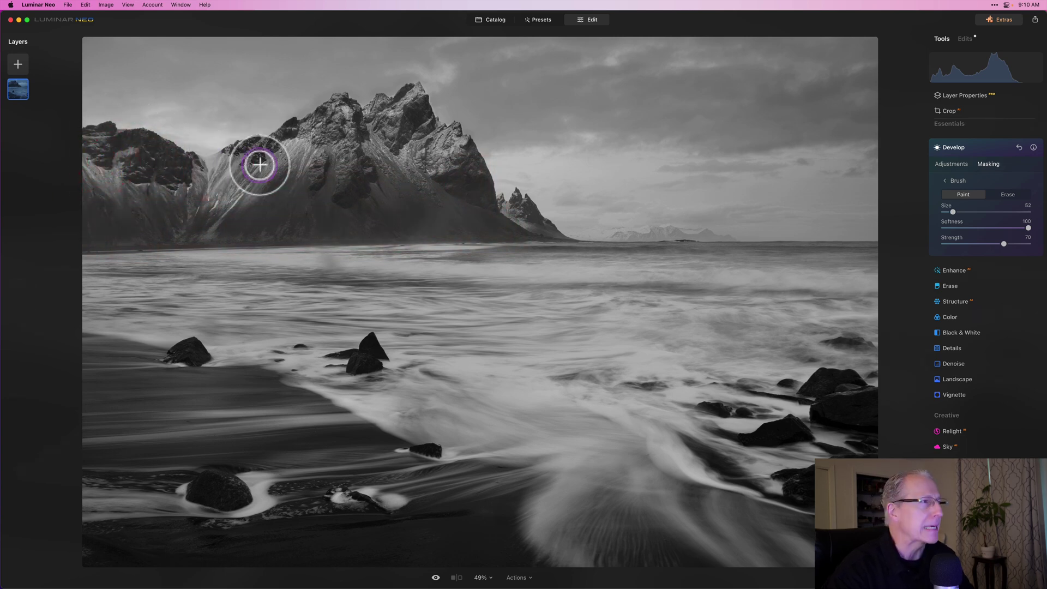
key(bracketleft)
key(bracketleft)
key(bracketleft)
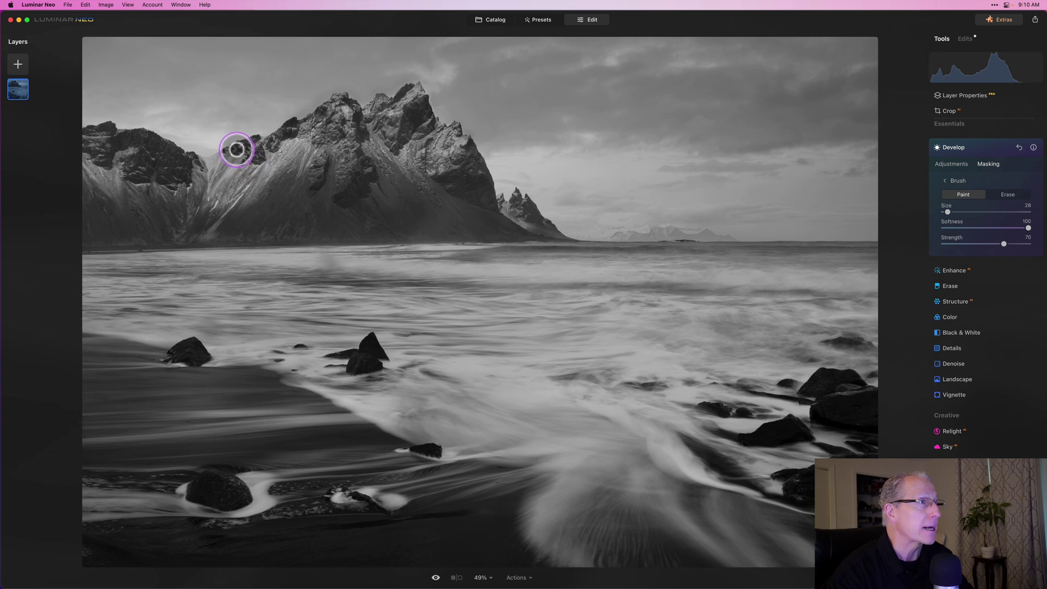
mouse_move(238, 149)
mouse_down()
mouse_move(296, 123)
mouse_move(340, 124)
mouse_move(321, 116)
mouse_move(342, 115)
mouse_move(358, 118)
mouse_move(364, 170)
mouse_move(400, 117)
mouse_move(417, 119)
mouse_move(425, 105)
mouse_move(400, 150)
mouse_move(446, 185)
mouse_up()
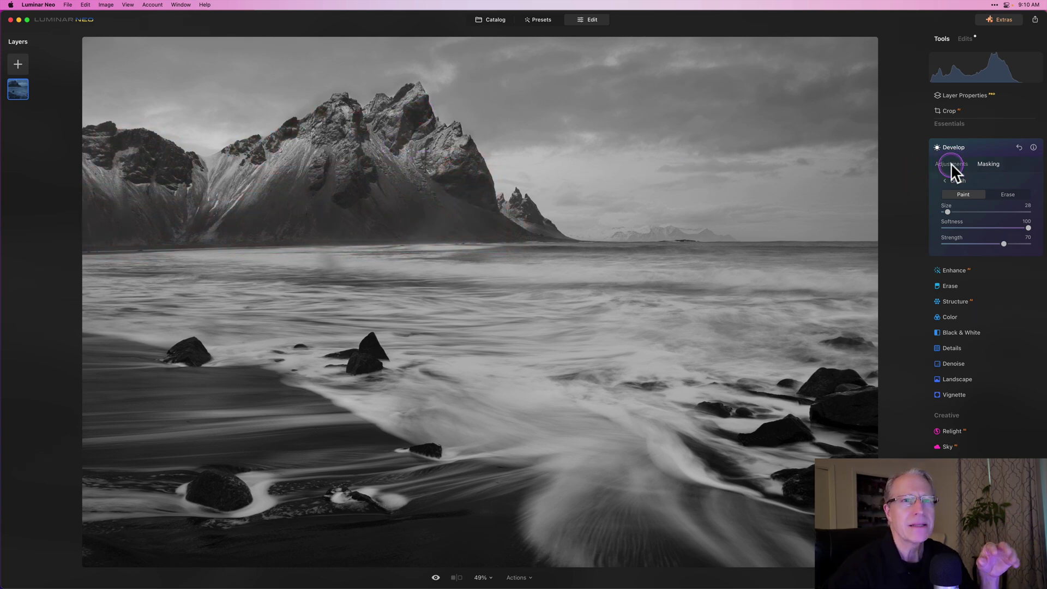
- Burn the brushed mountain flanks by lowering Exposure to -0.49
click(951, 163)
drag(985, 201, 982, 202)
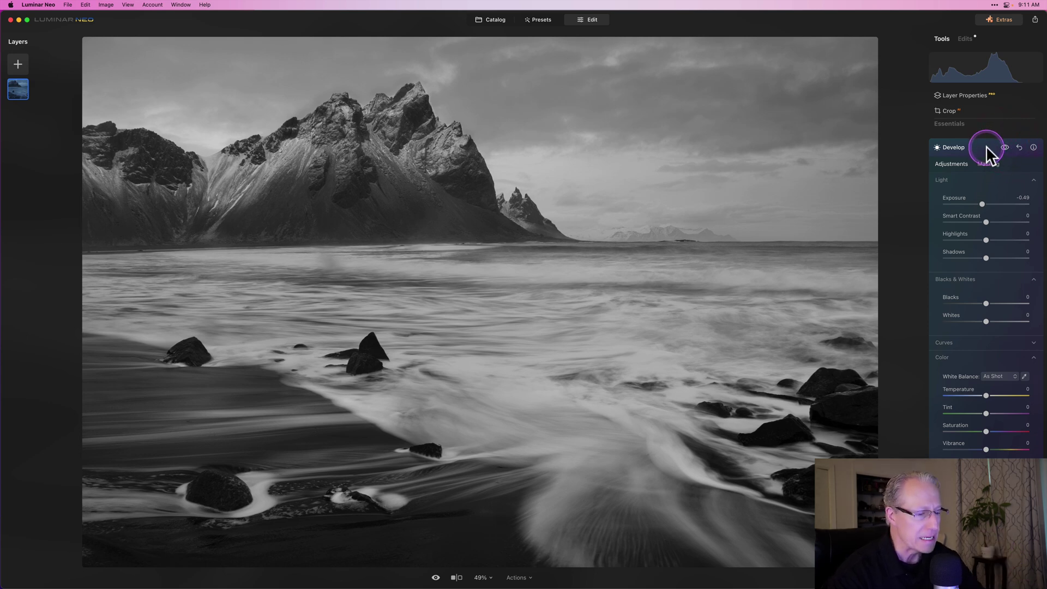
- Draw a new linear gradient mask and shift it into the upper-left sky corner
click(987, 146)
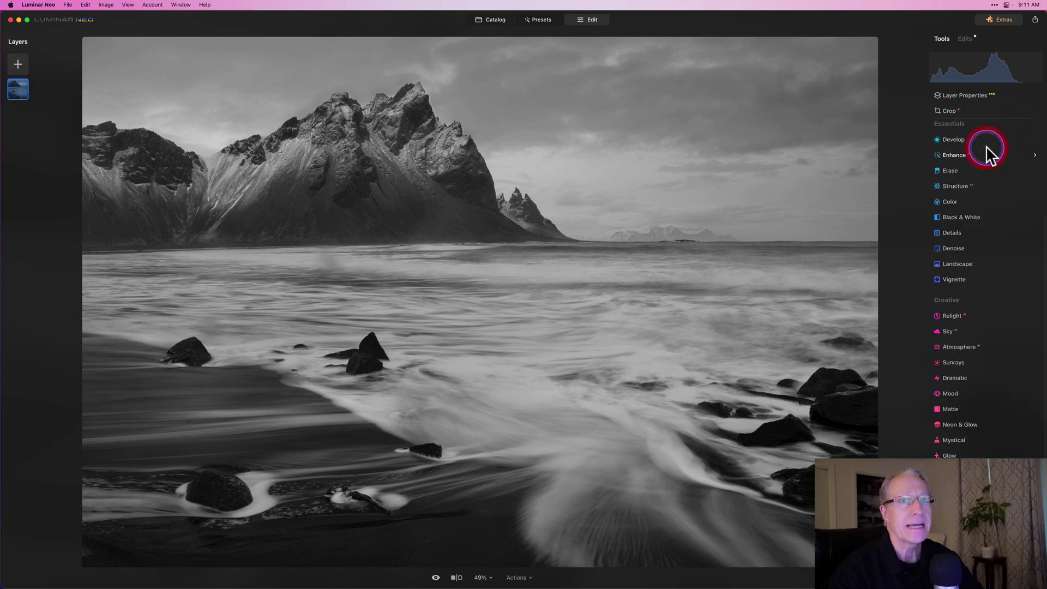
click(959, 139)
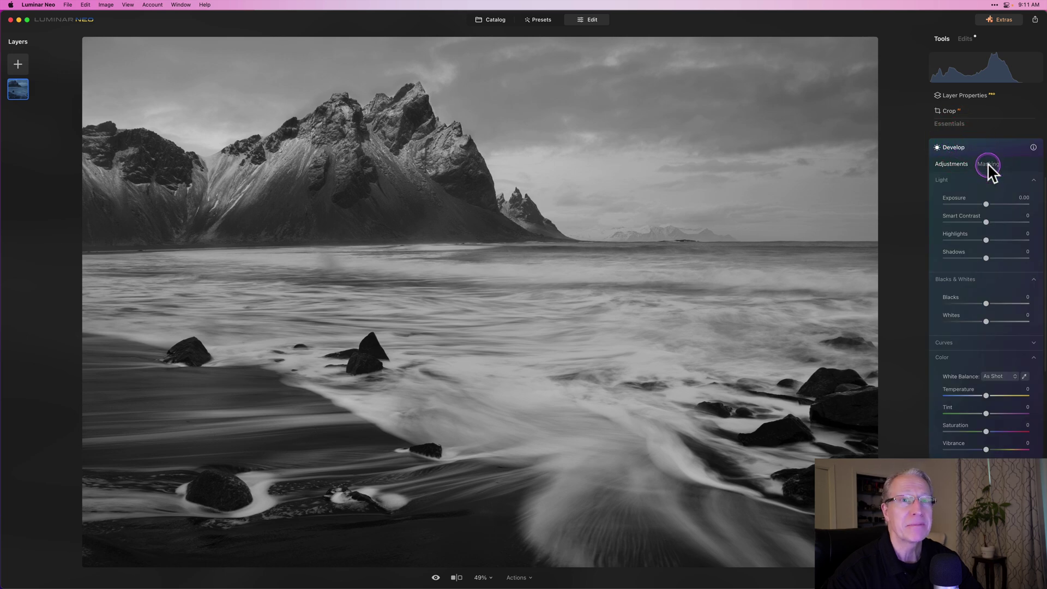
click(987, 164)
click(964, 194)
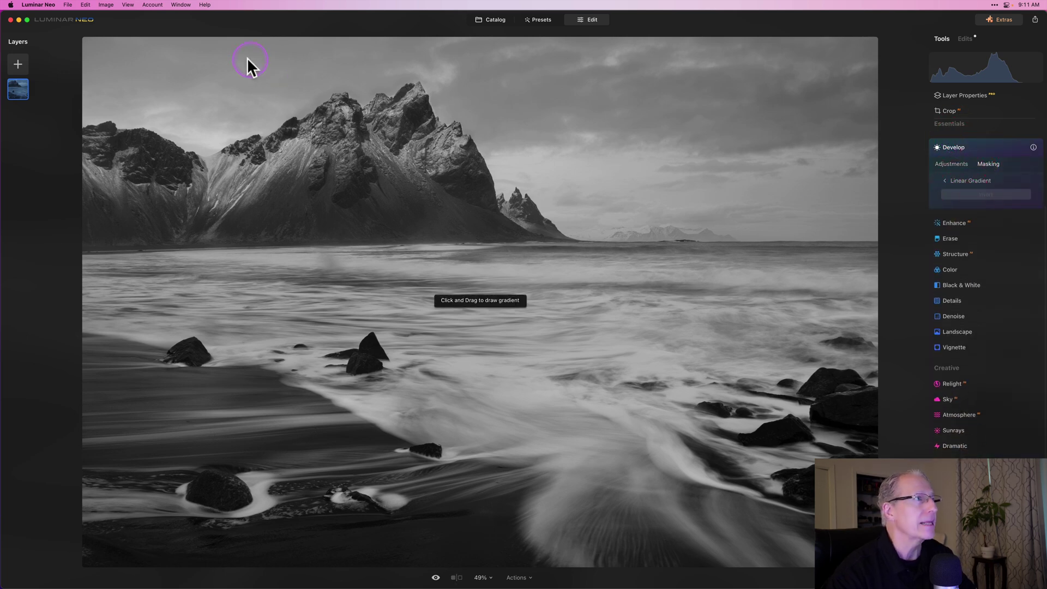
drag(243, 63, 258, 147)
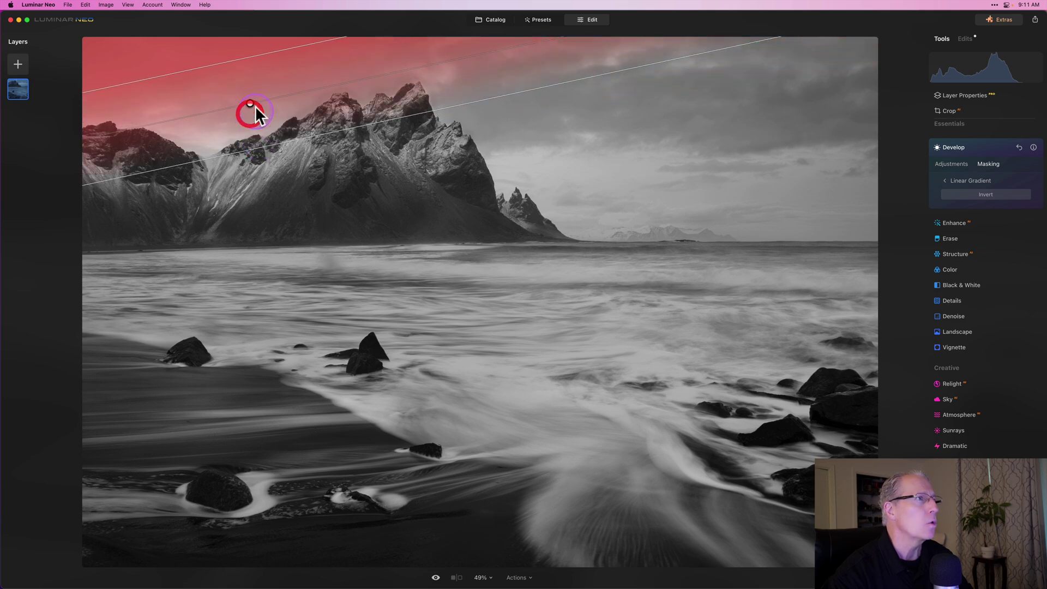
drag(253, 101, 249, 88)
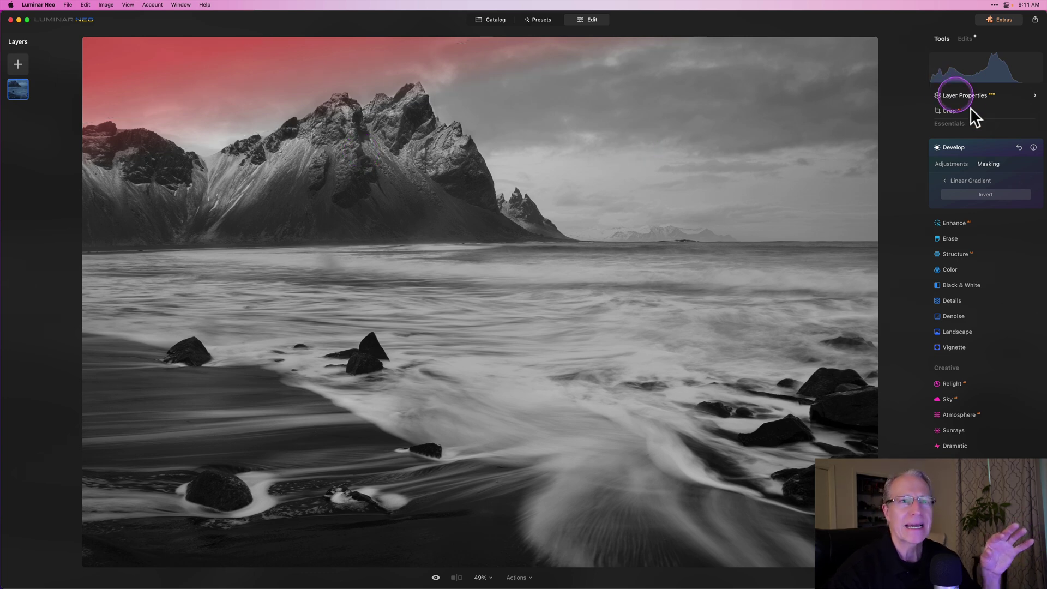
- Set Exposure to -0.88 for the gradient-masked sky corner
click(961, 163)
click(985, 202)
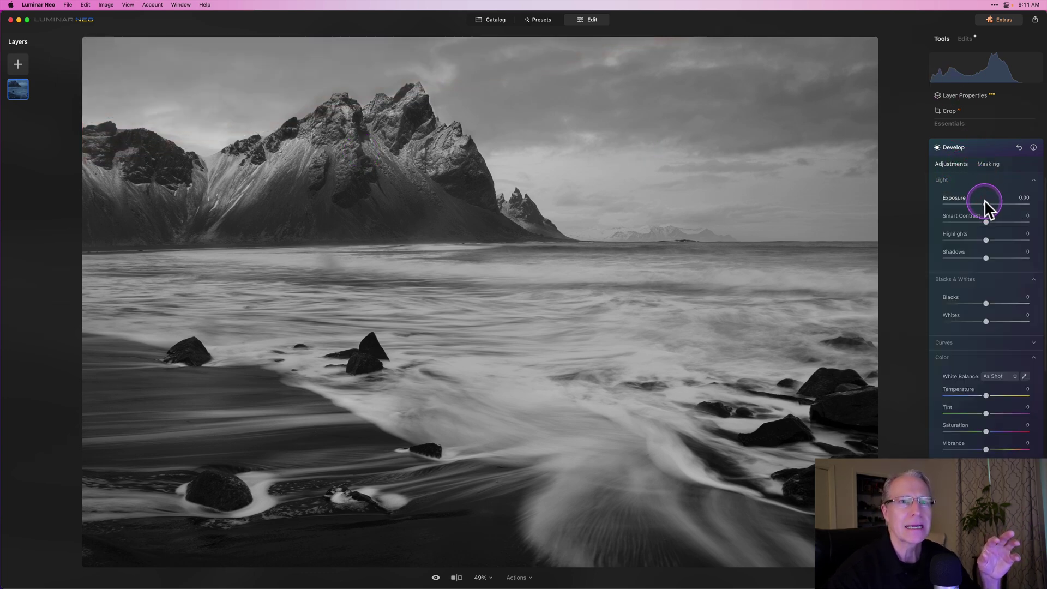
drag(984, 199, 977, 201)
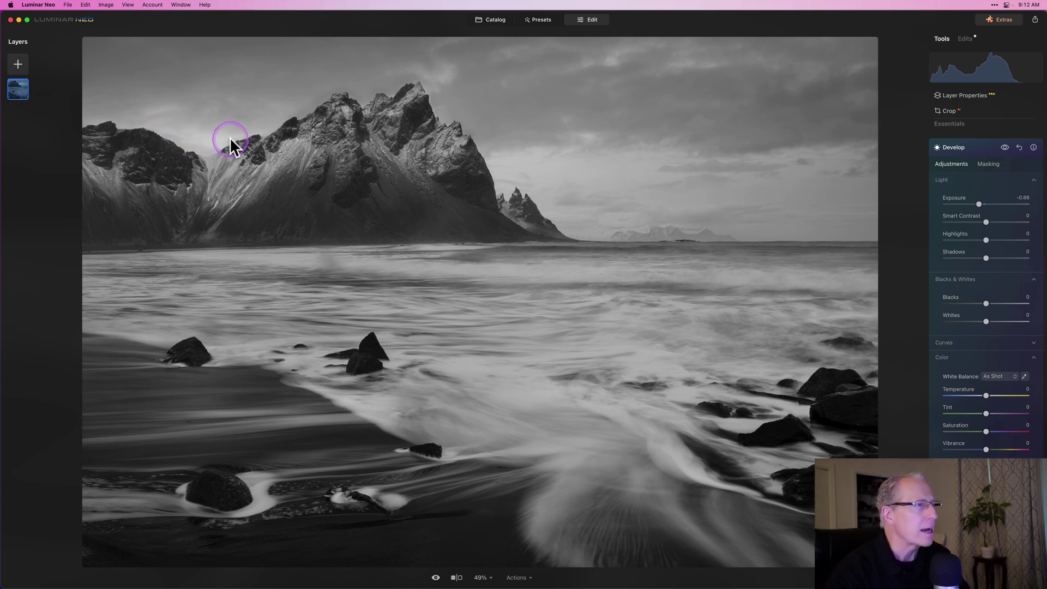
- Apply a vignette darkening the edges and shrink its size to 26
click(985, 145)
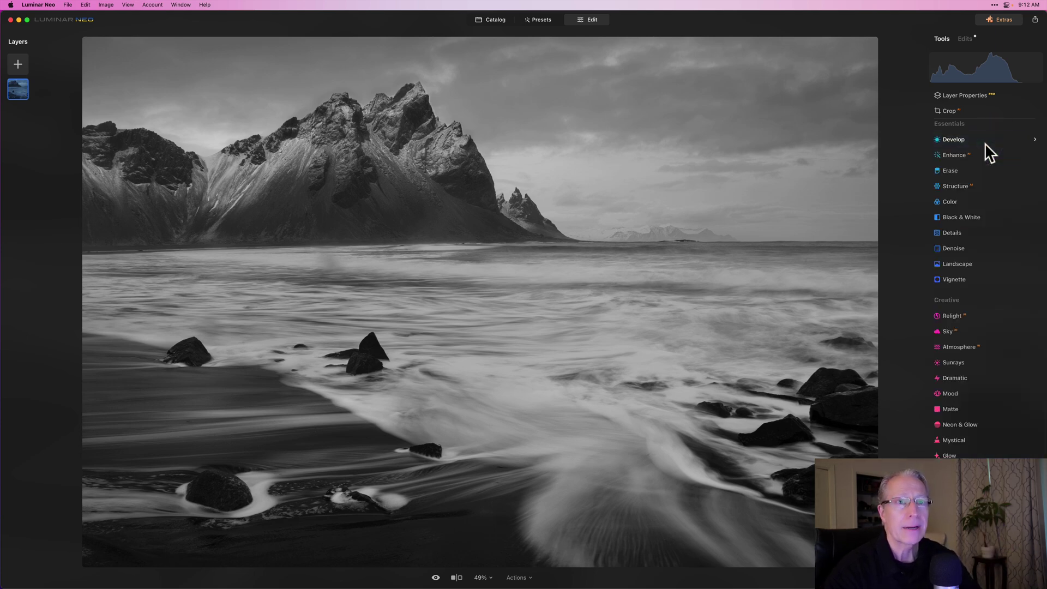
click(956, 277)
drag(966, 266, 965, 282)
click(966, 282)
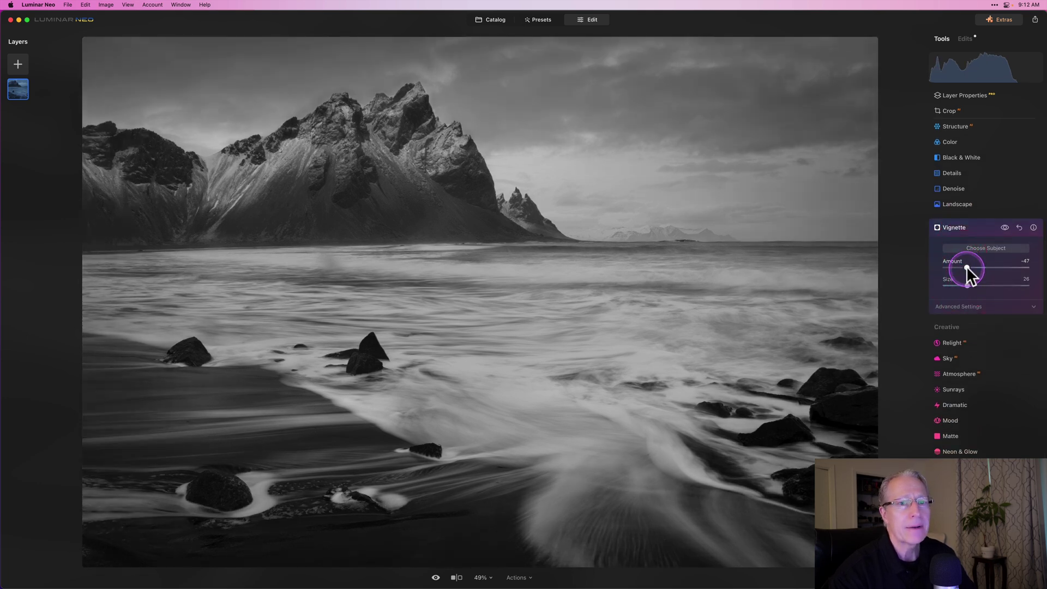
- Set vignette Roundness 42, Feather 100, Inner Light 14 and Amount -54
click(965, 305)
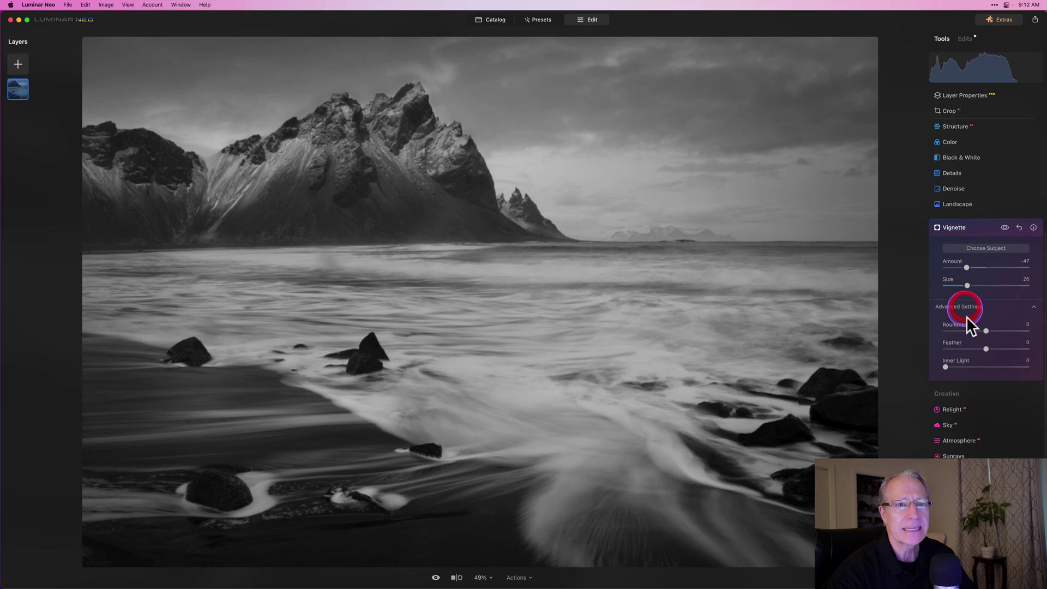
drag(987, 330, 1033, 350)
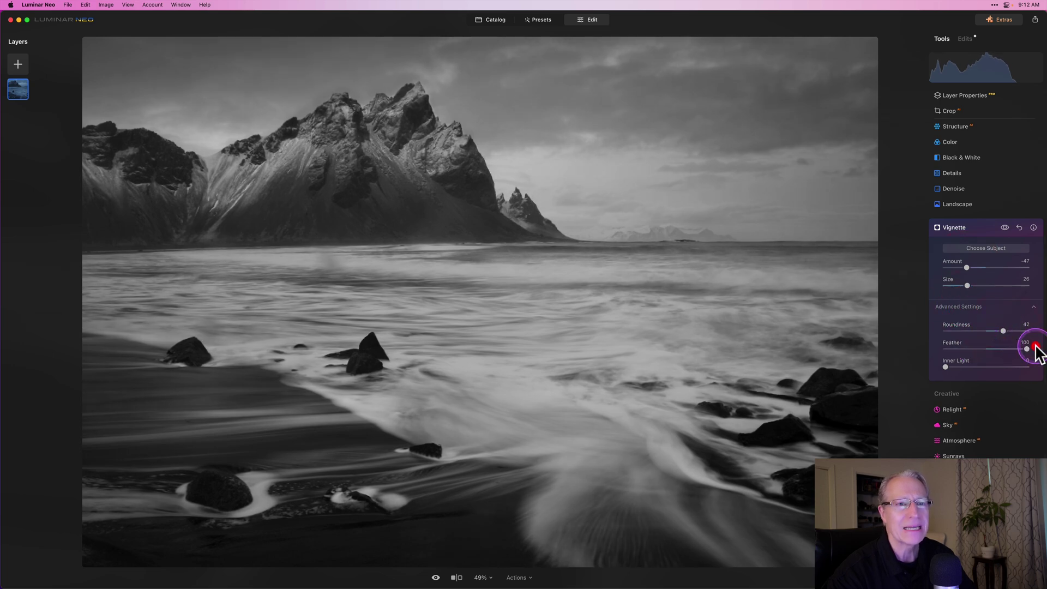
click(960, 374)
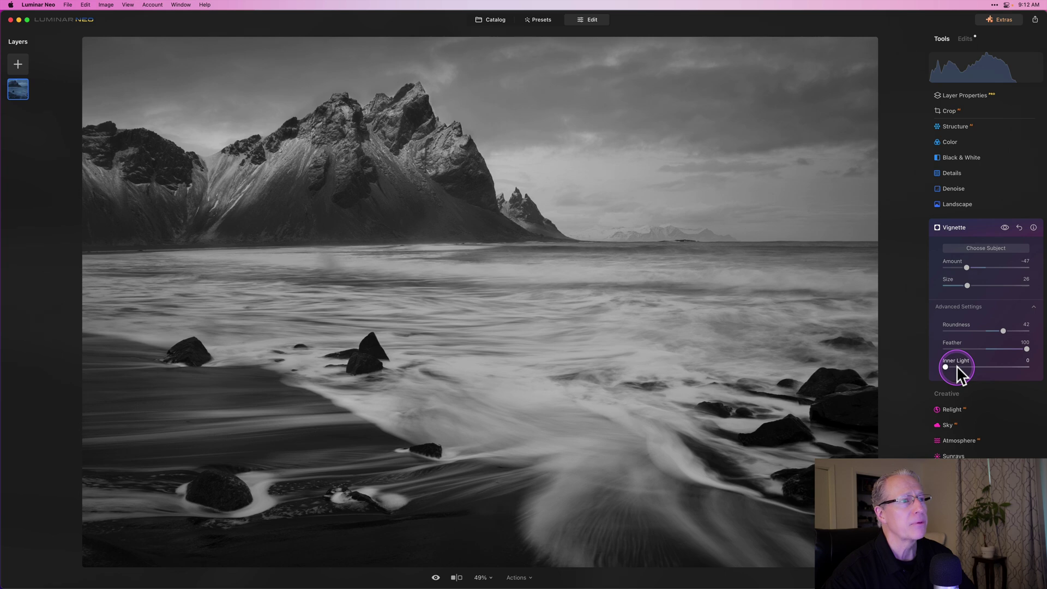
click(957, 367)
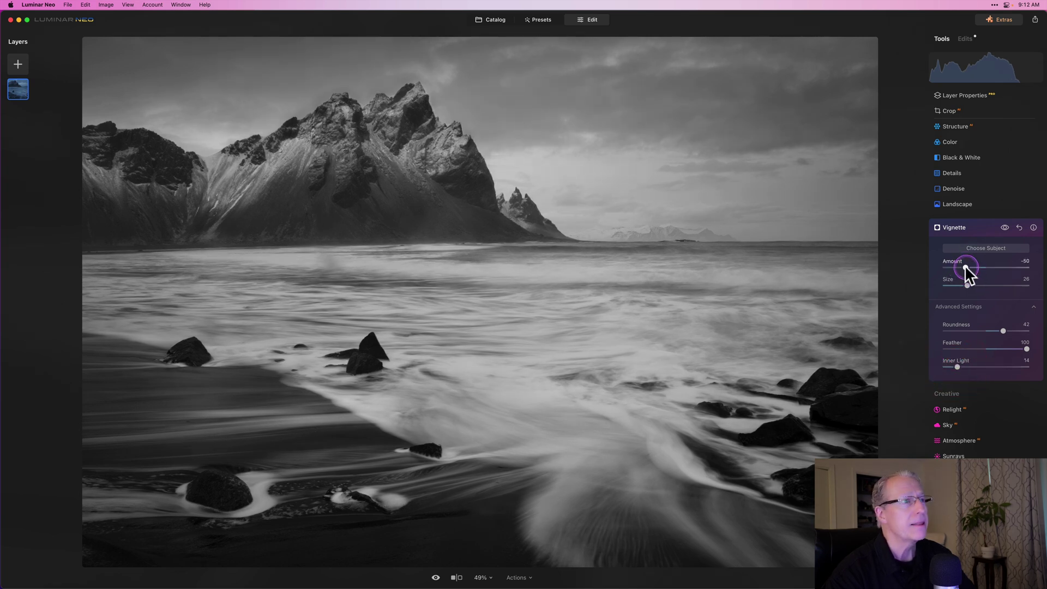
drag(965, 266, 964, 266)
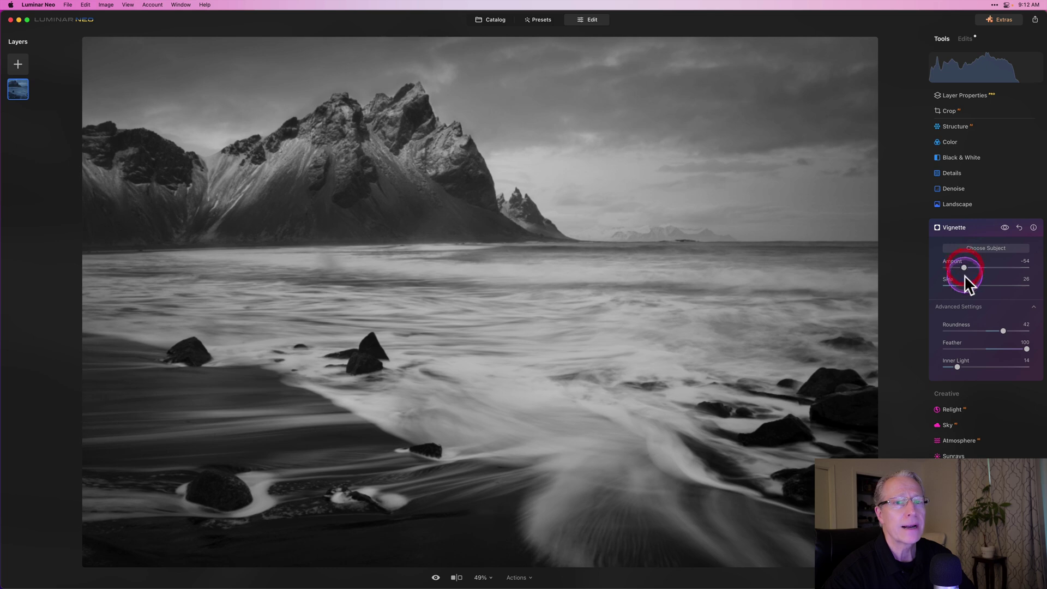
click(989, 242)
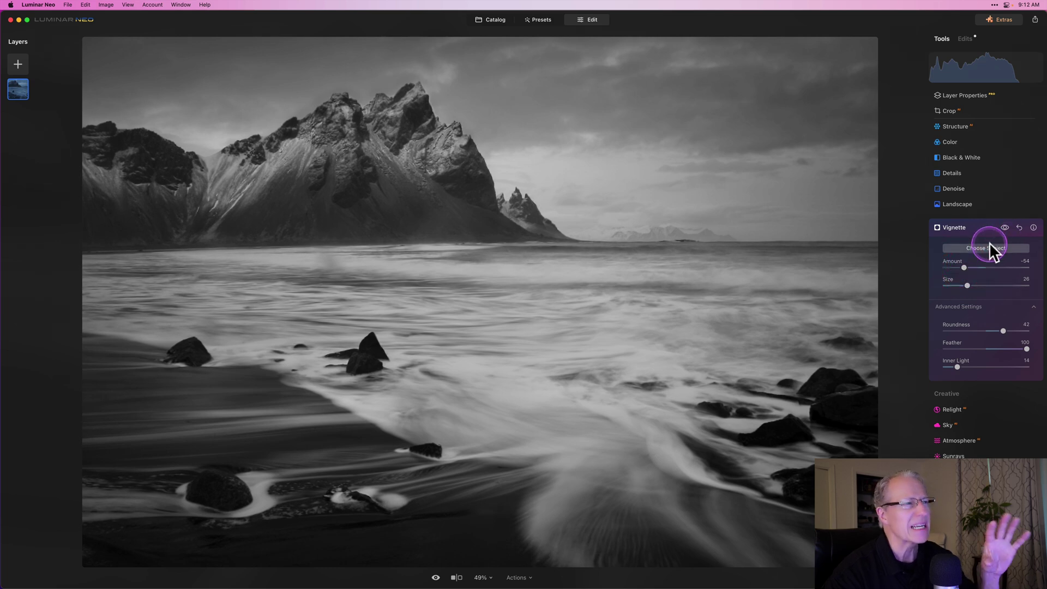
- Centre the vignette on the surf below the mountains and compare it on and off
click(987, 251)
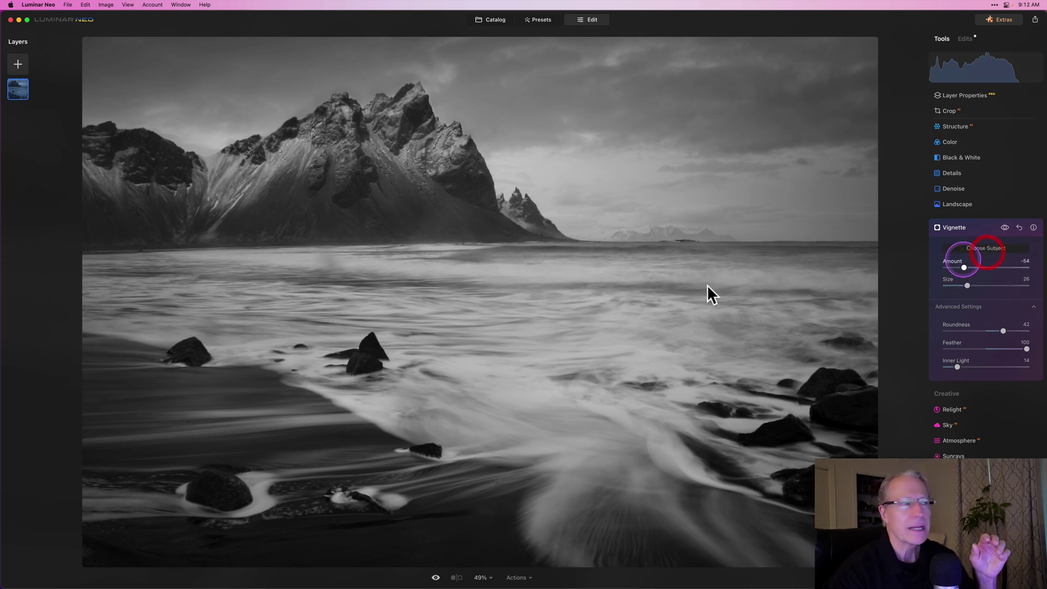
click(414, 271)
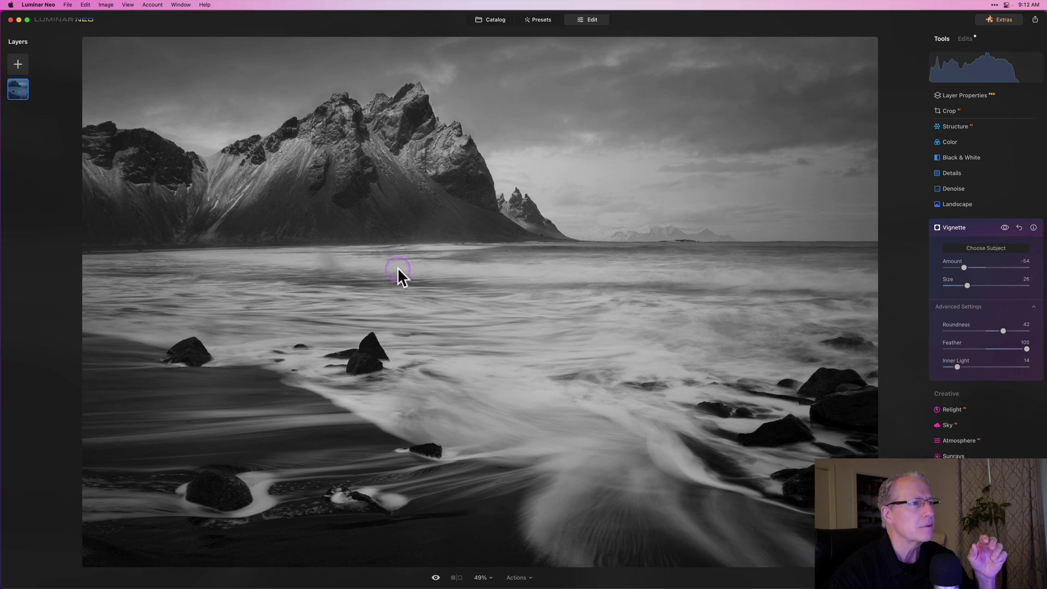
click(398, 268)
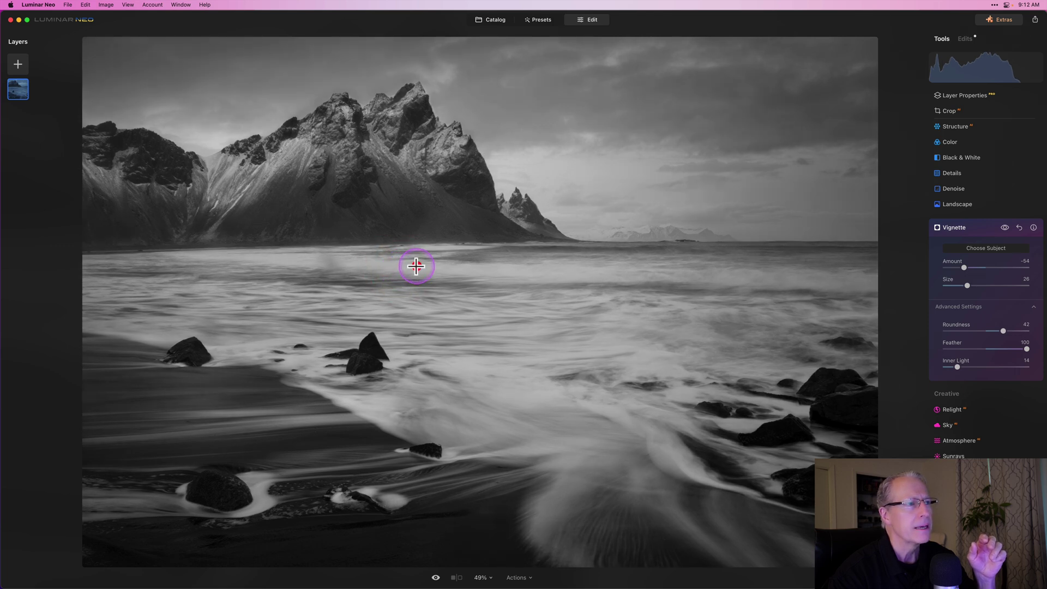
click(413, 268)
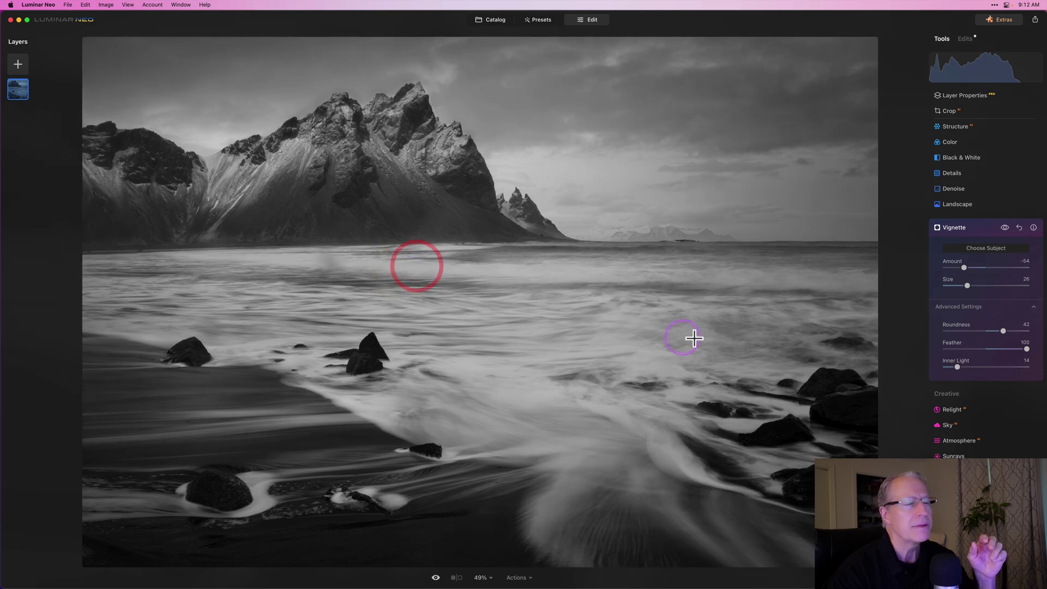
click(1005, 226)
click(1005, 226)
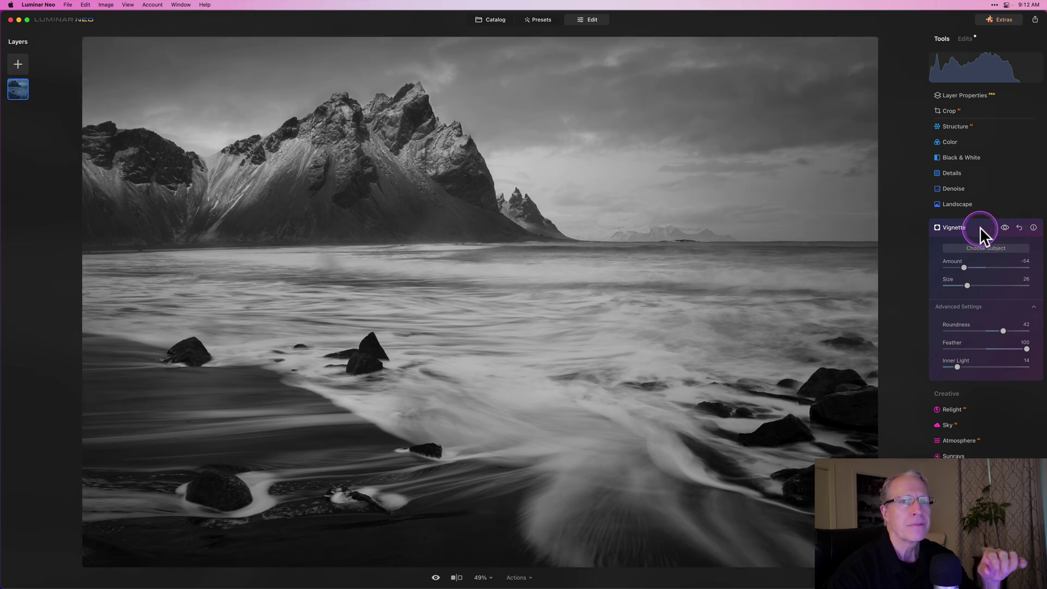
click(980, 225)
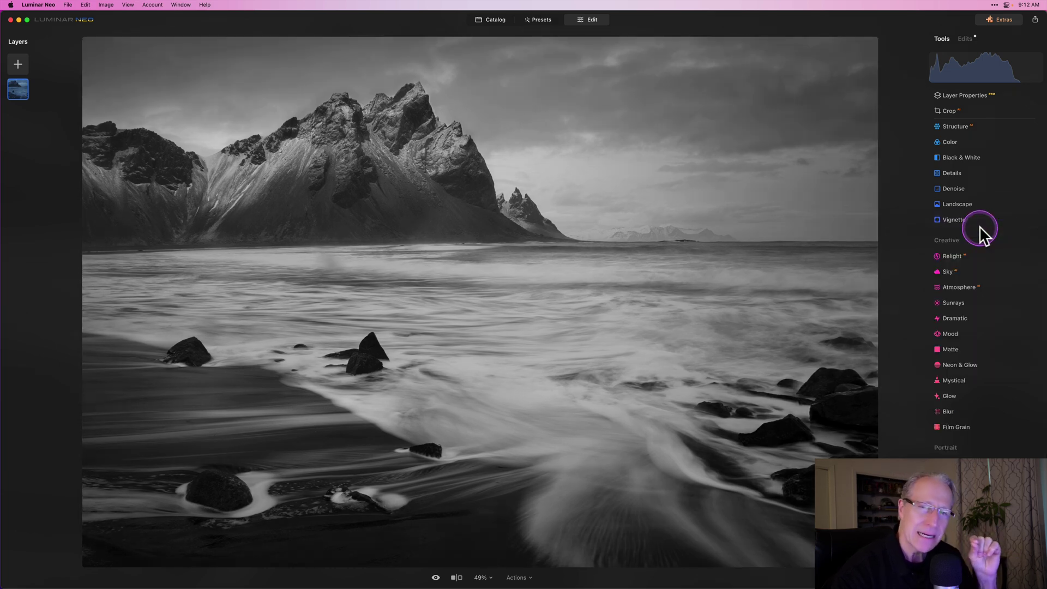
- Set Accent AI to 25 in Enhance and compare the effect on and off
scroll(979, 226, up, 3)
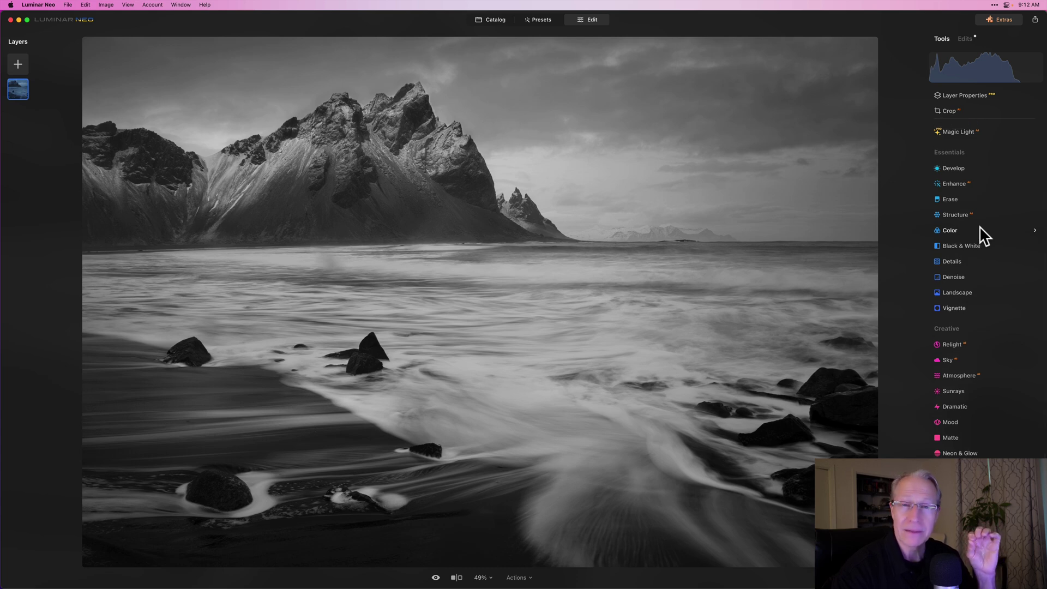
scroll(980, 226, up, 1)
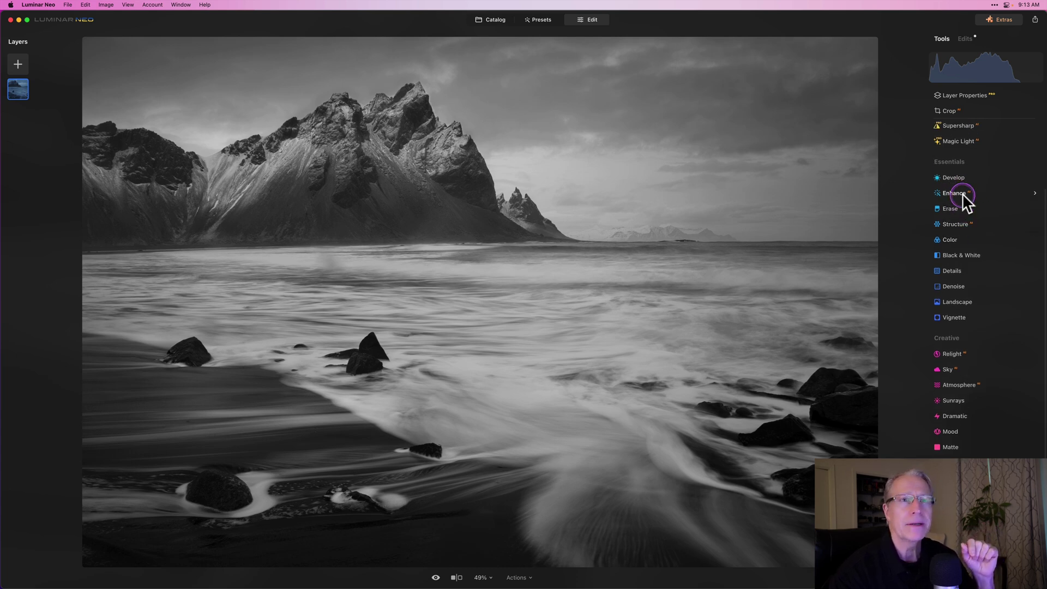
click(962, 195)
click(963, 244)
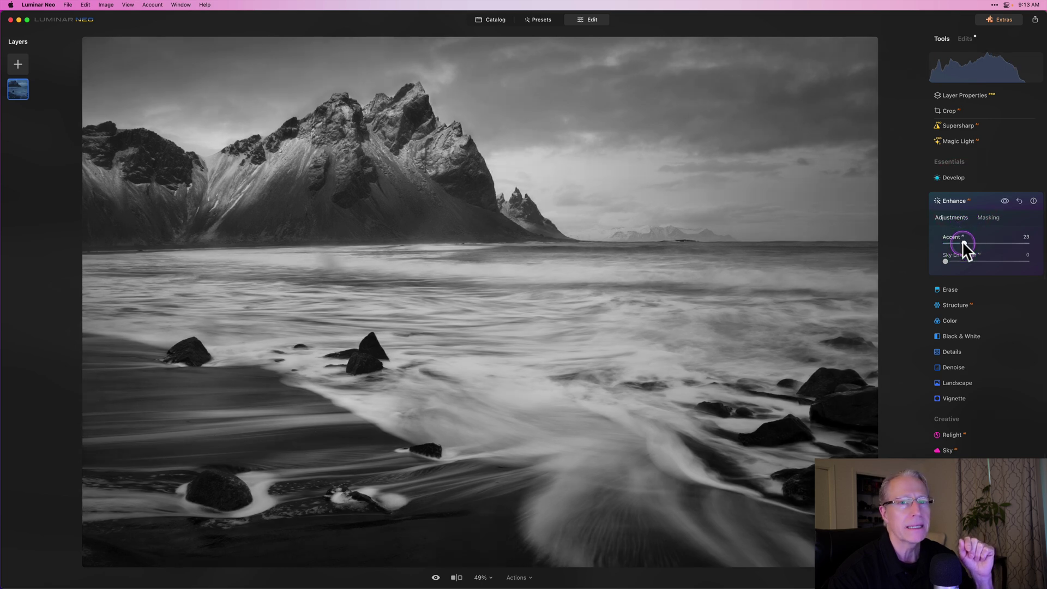
drag(964, 241, 965, 242)
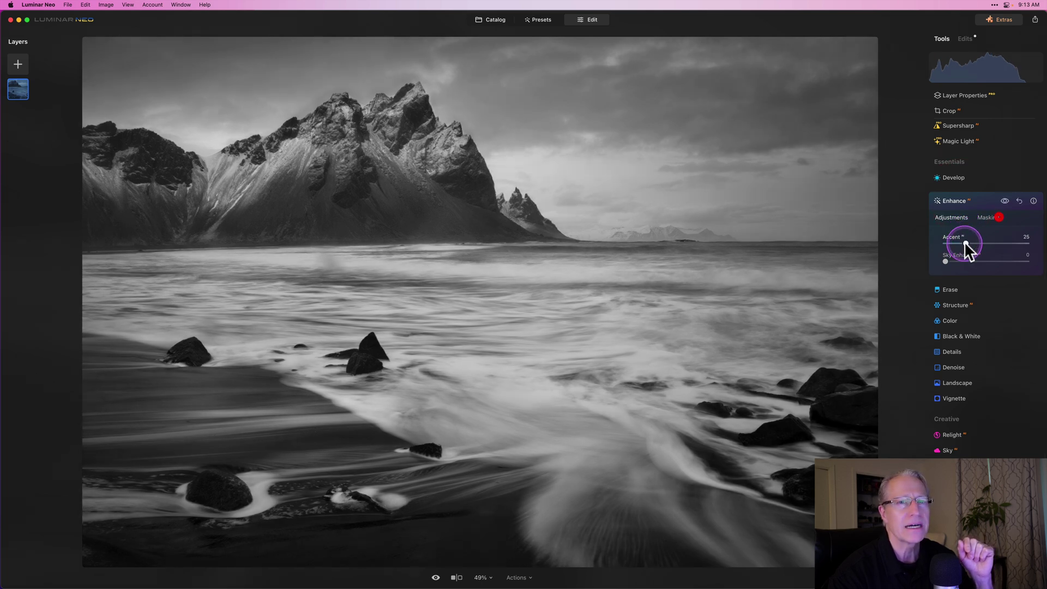
click(1005, 200)
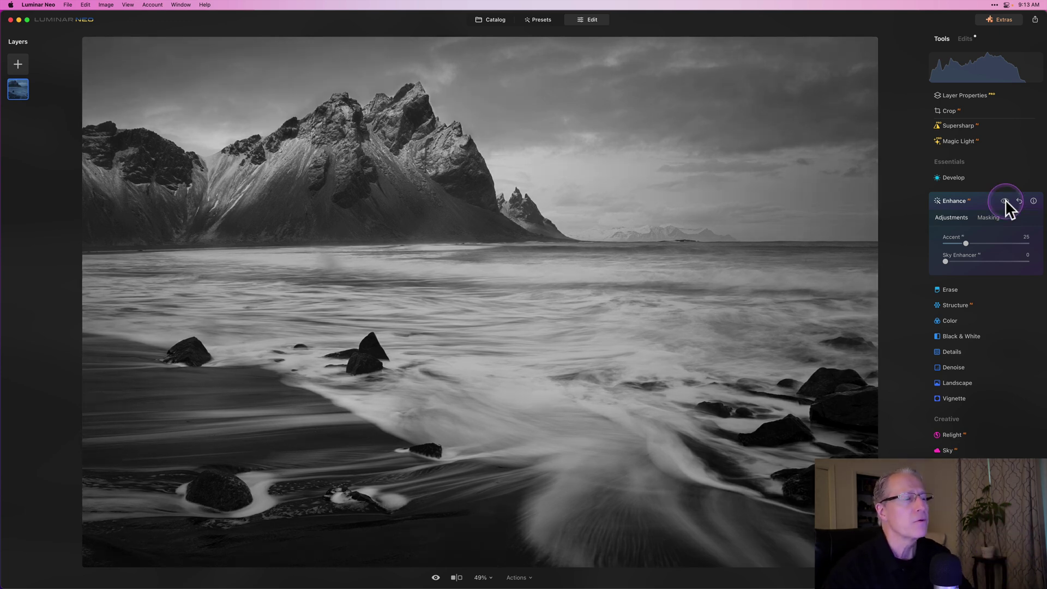
click(1005, 200)
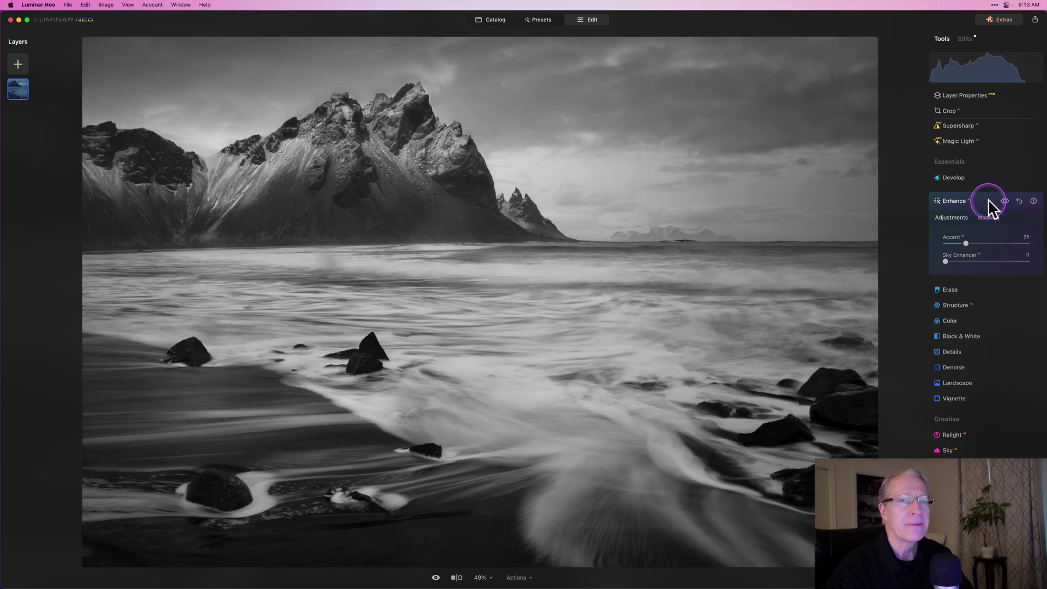
click(989, 199)
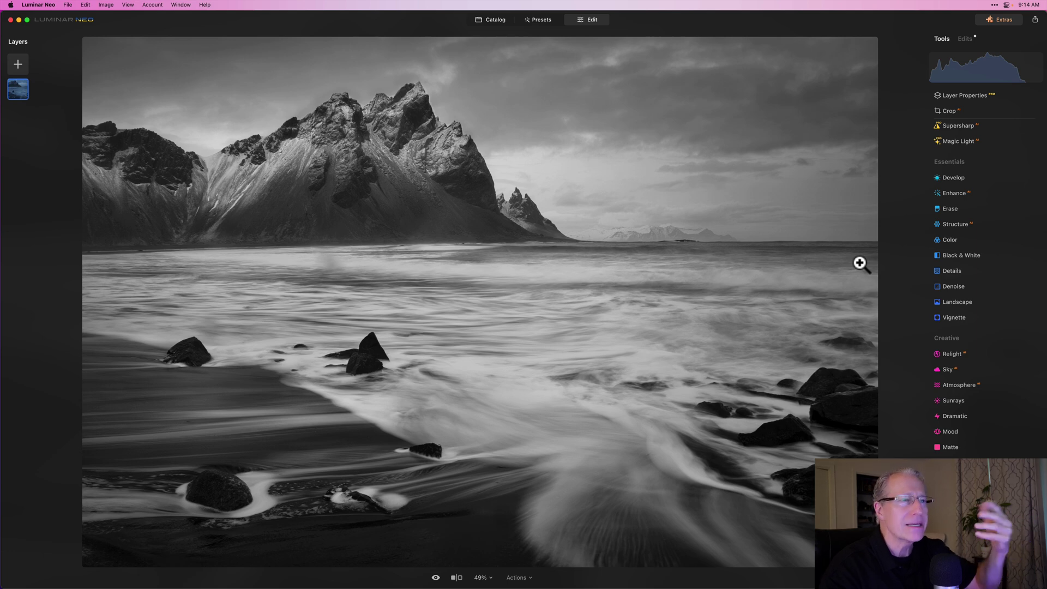
key(backslash)
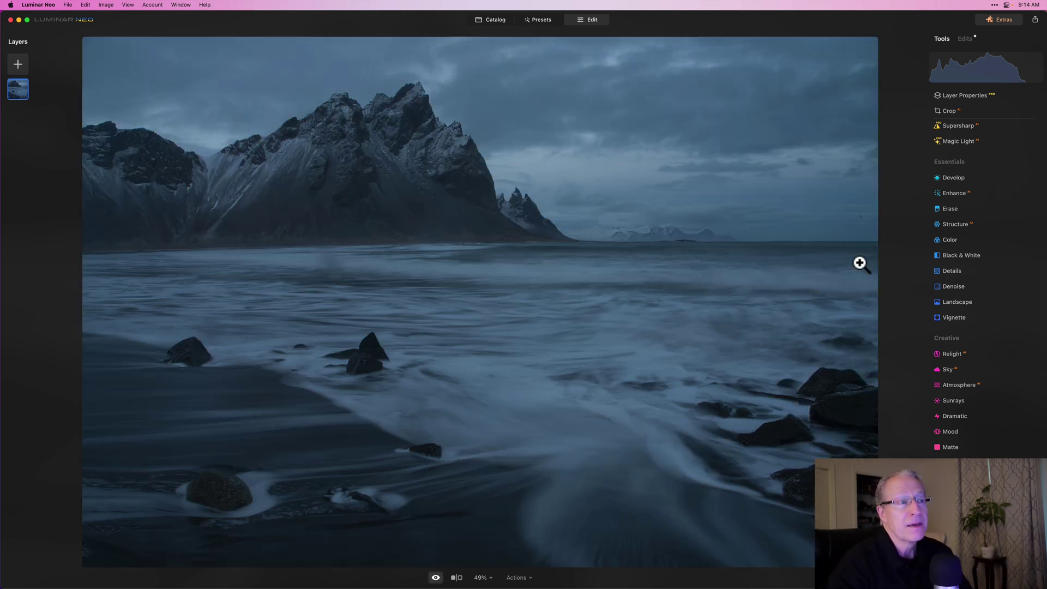
key(backslash)
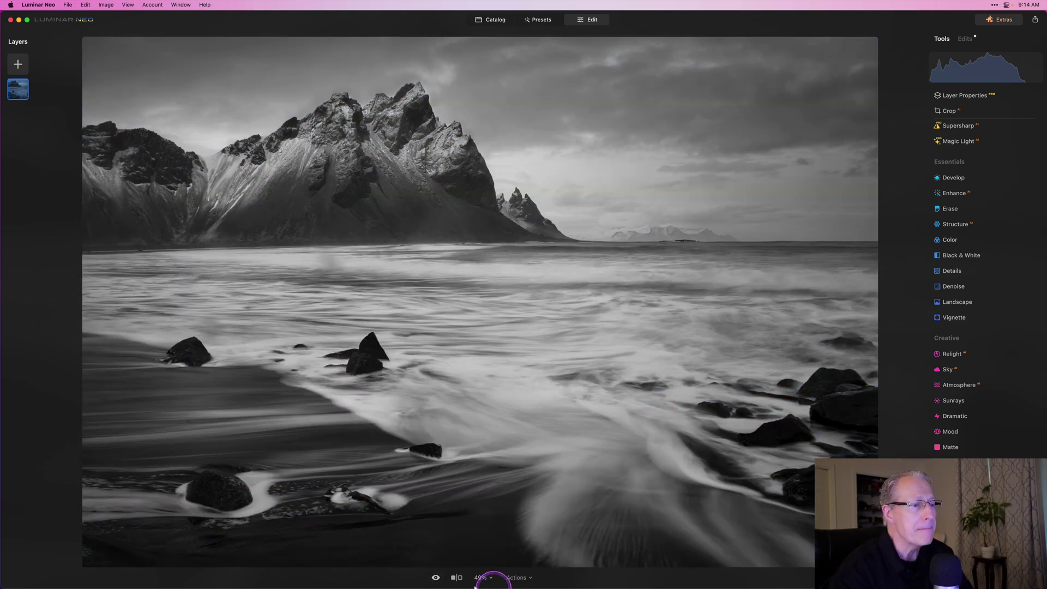
click(456, 578)
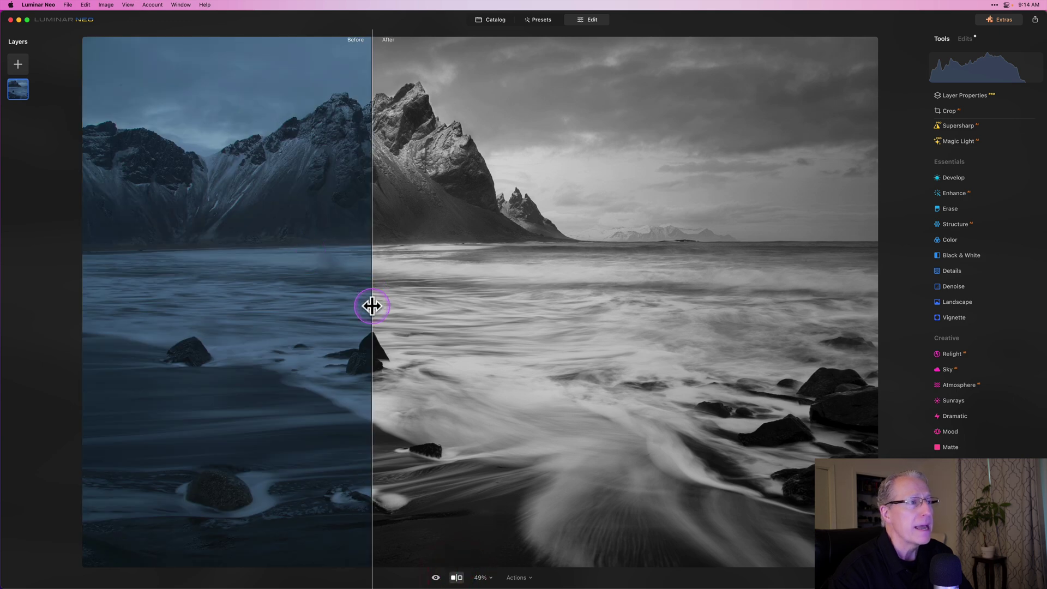
drag(372, 305, 299, 27)
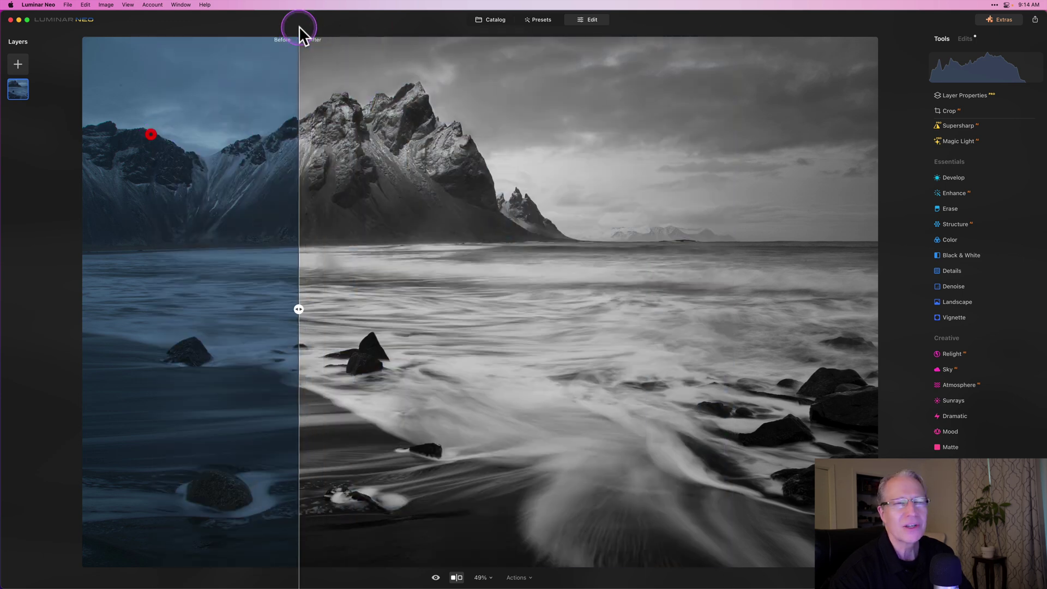
click(456, 577)
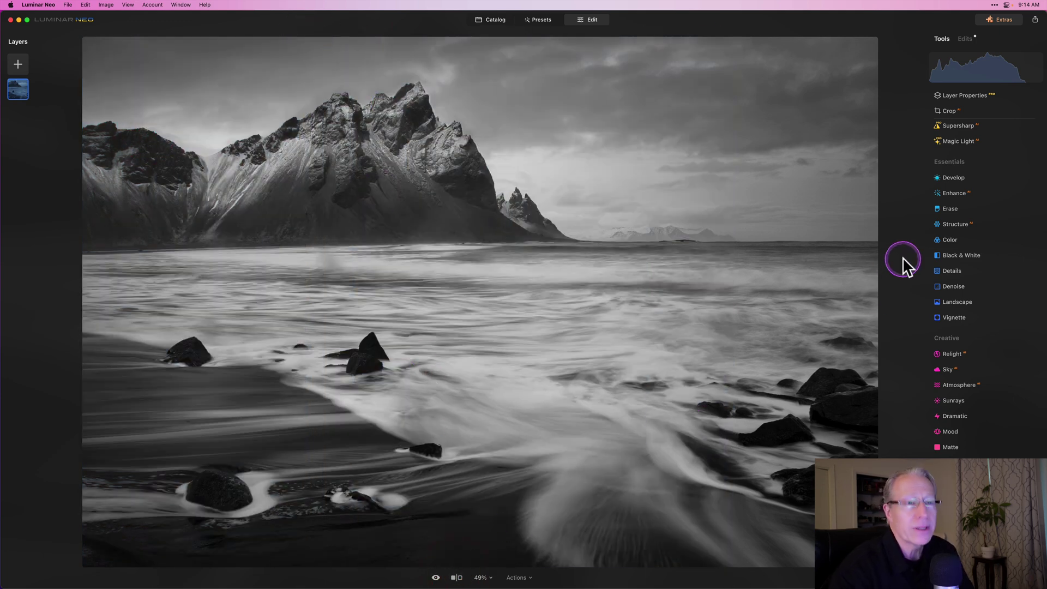
key(backslash)
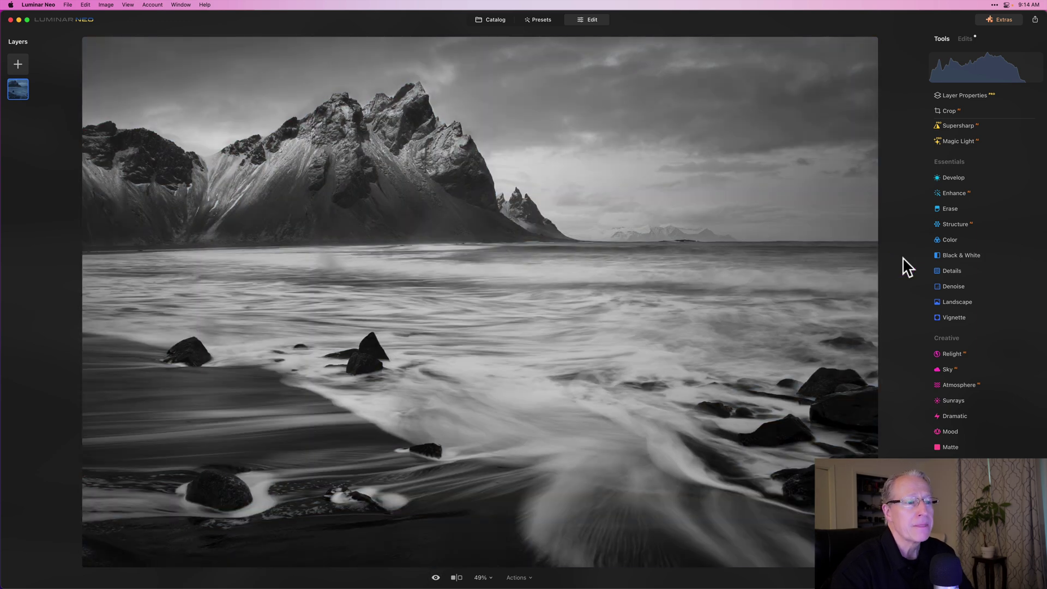